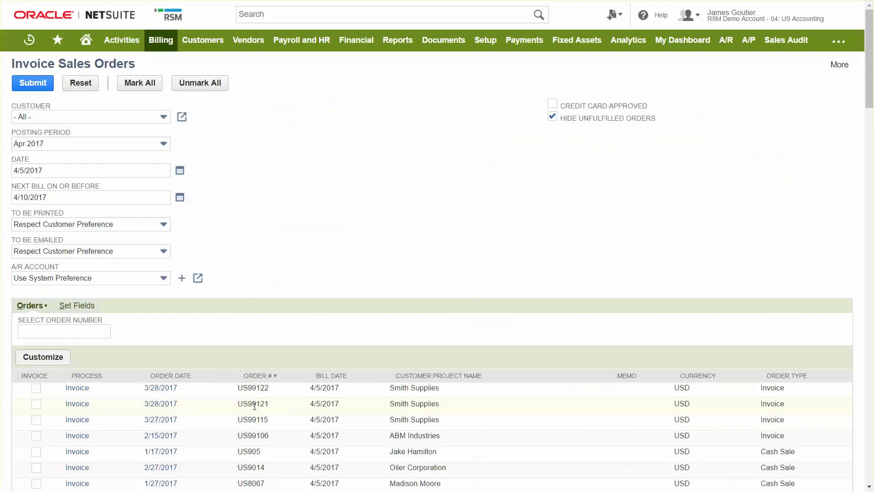
- Open sales order US99121 and bill it, producing a 509.00 iPad invoice
click(165, 405)
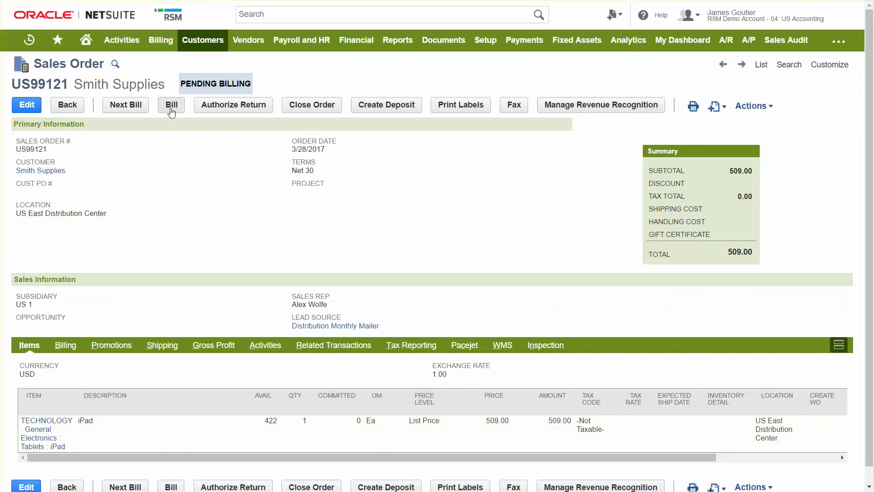
click(171, 112)
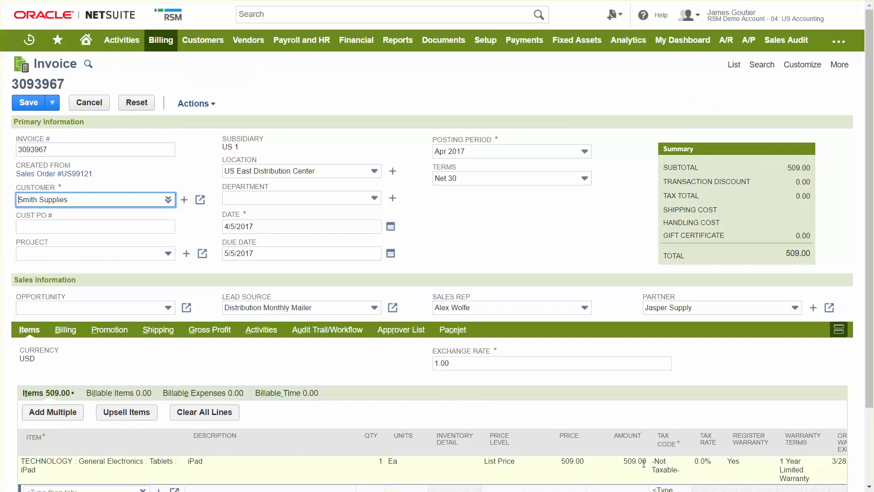
scroll(643, 463, down, 1)
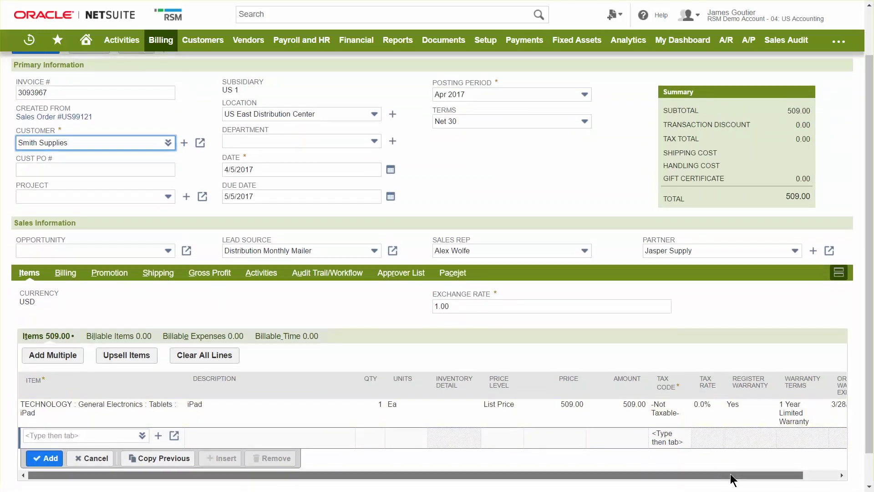
drag(730, 474, 767, 480)
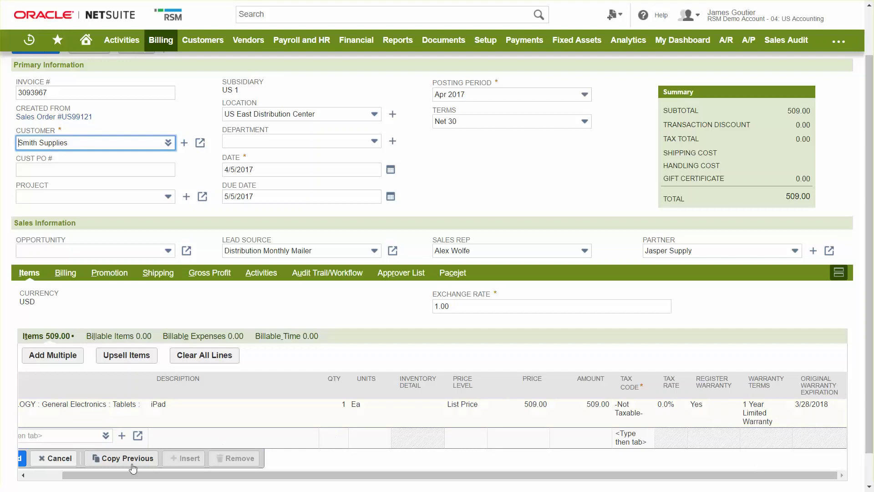
scroll(60, 178, up, 1)
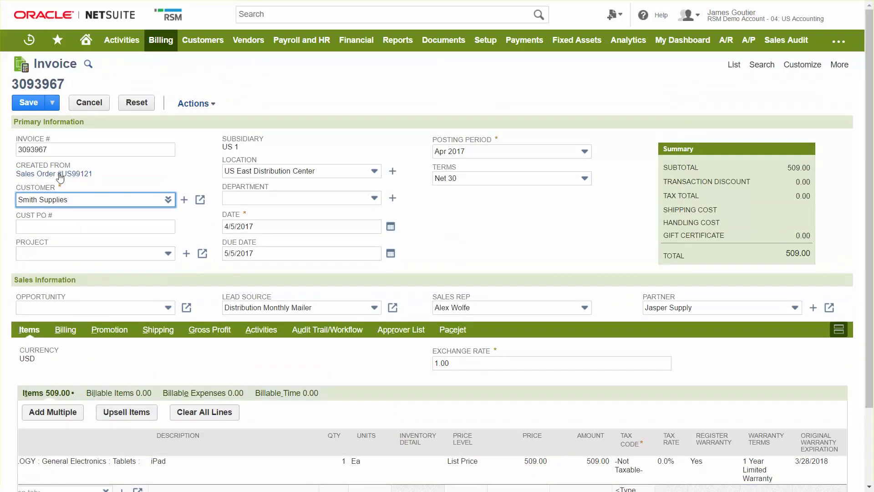
- Save invoice 3093967 and view its iPad warranty registration running until 3/28/2018
click(27, 105)
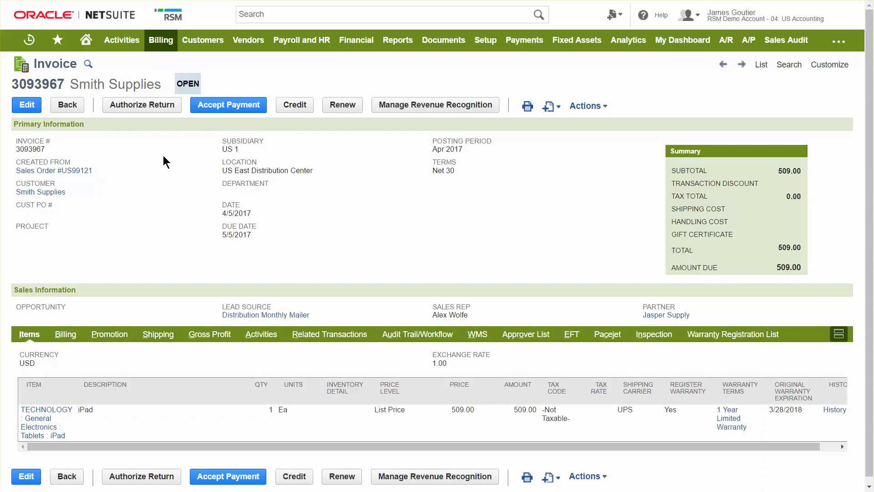
click(727, 339)
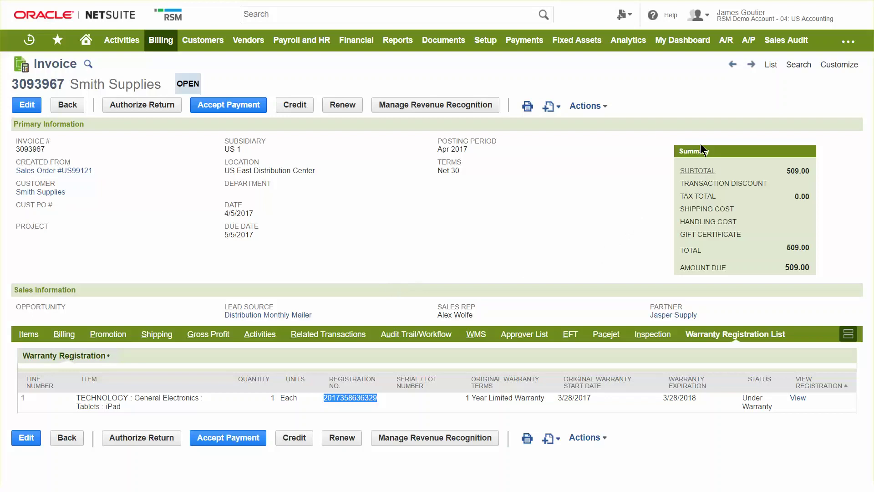
mouse_move(699, 15)
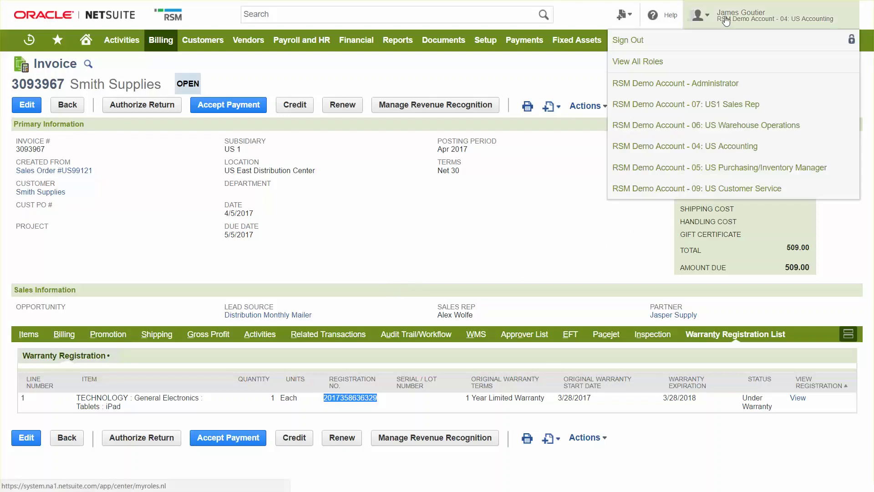
click(708, 188)
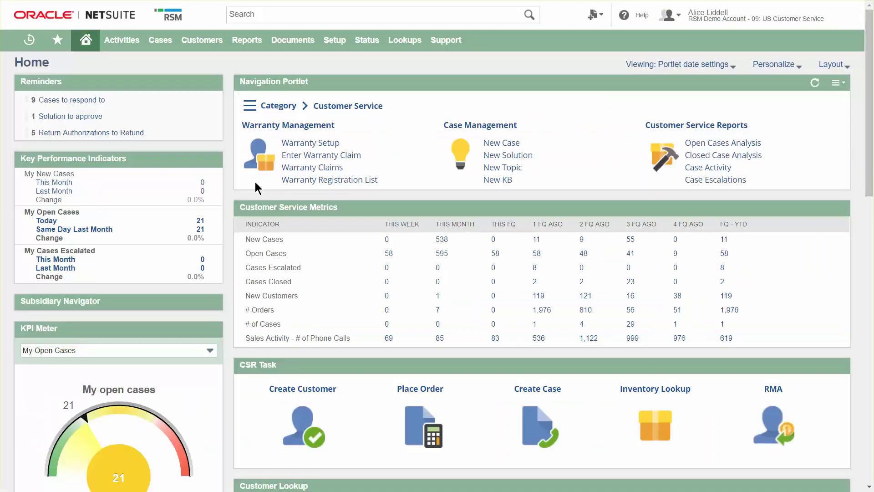
click(292, 107)
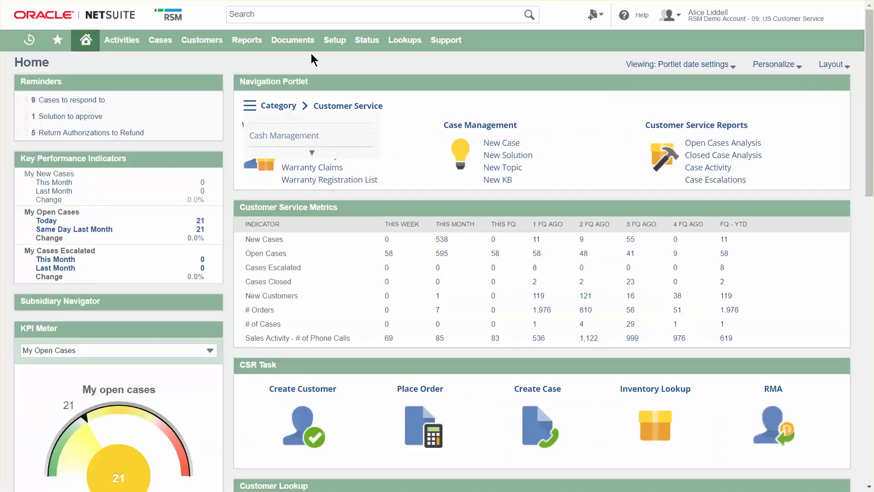
click(314, 15)
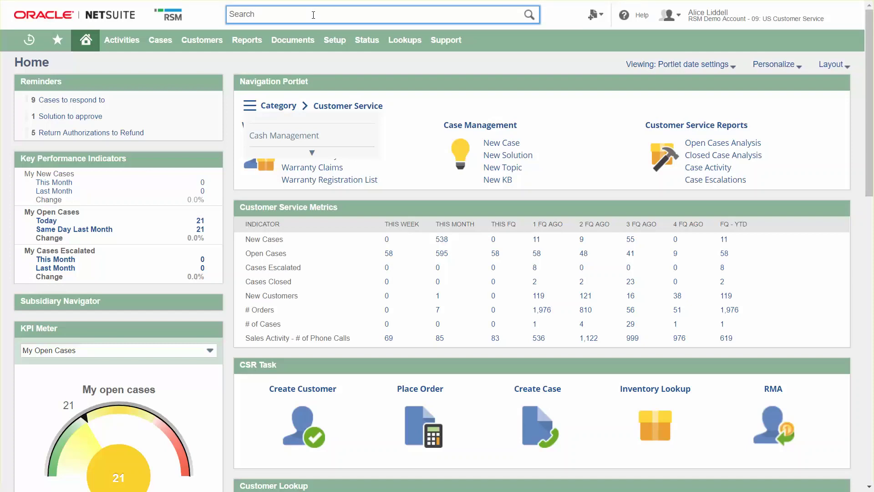
key(ctrl+v)
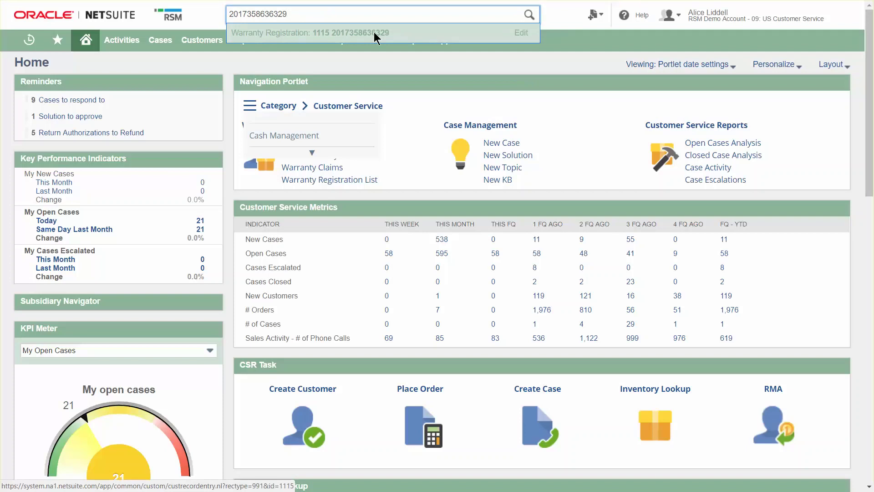
click(375, 37)
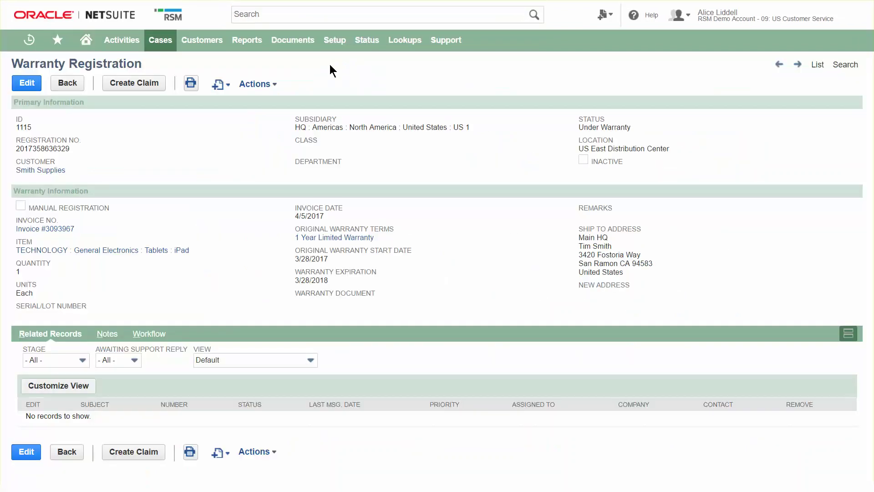
- Start a claim from the registration with type Problem and subject 'Broken screen'
click(143, 85)
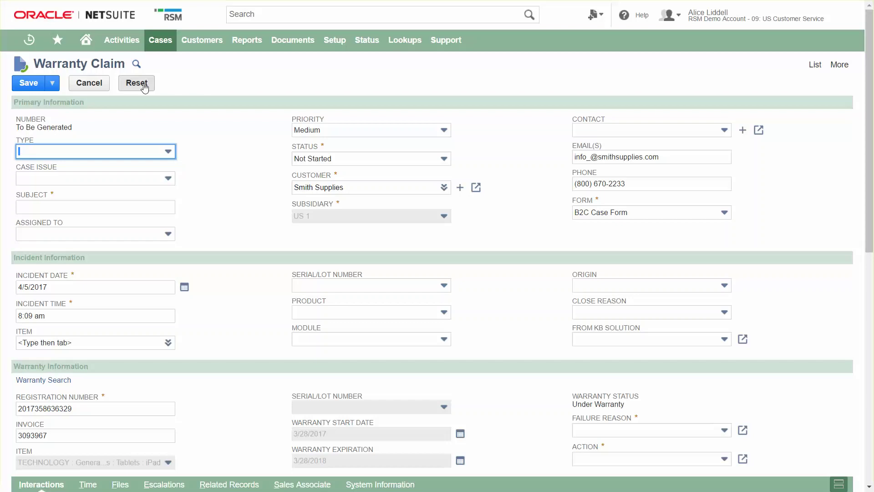
click(137, 154)
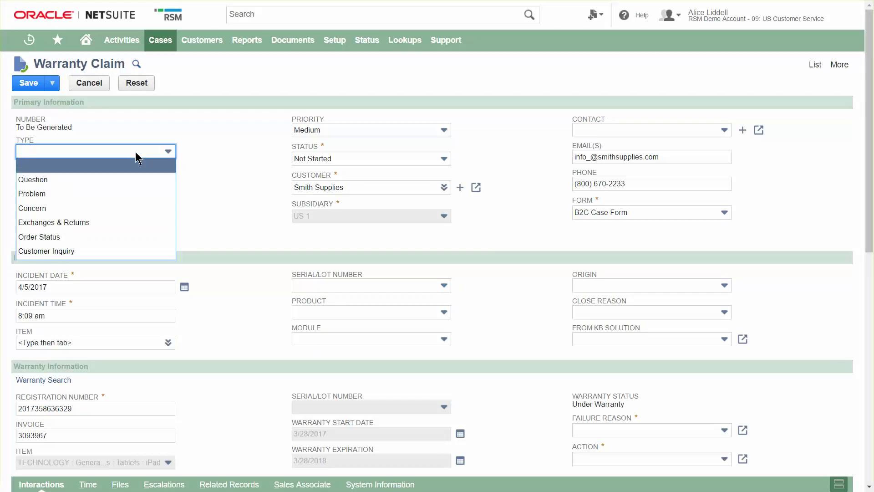
click(125, 193)
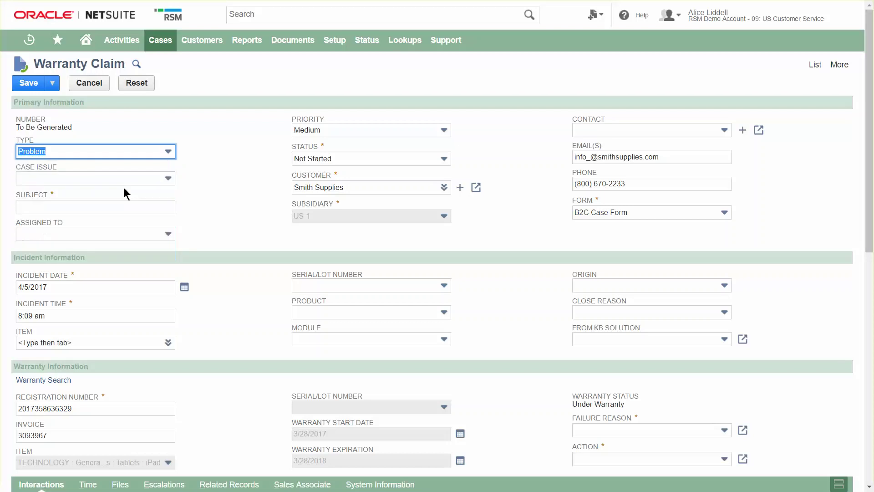
click(101, 206)
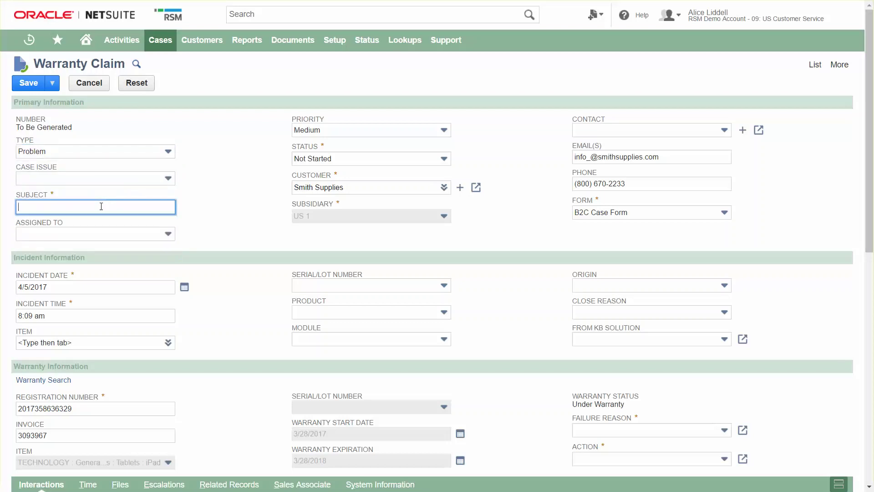
text(Broken screen)
- Set the claim's failure reason to New Defective and action to Replacement
scroll(623, 349, down, 3)
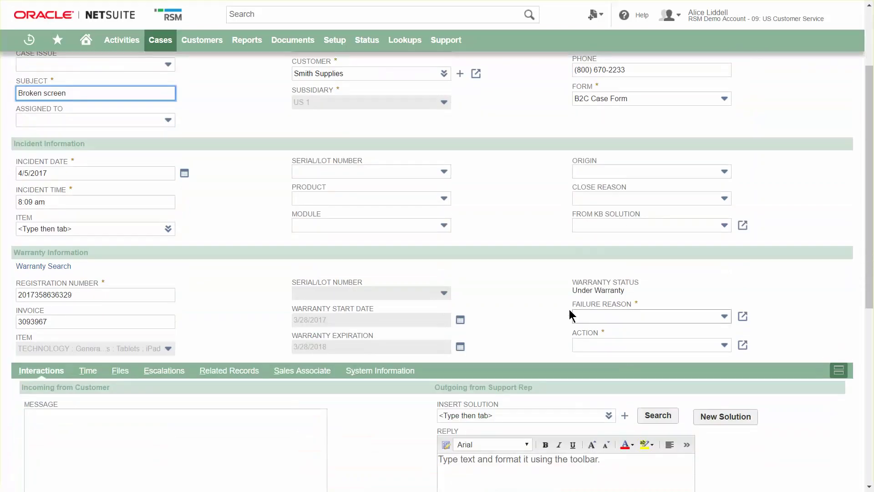
click(617, 318)
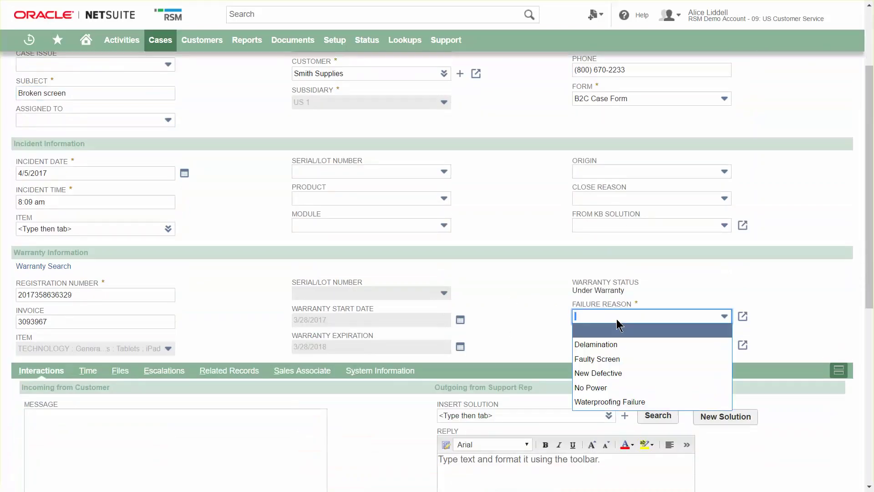
click(600, 374)
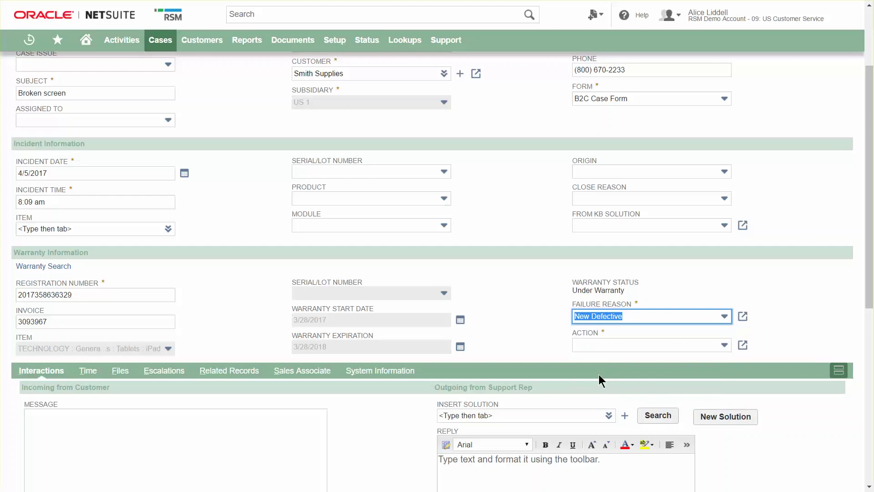
click(605, 345)
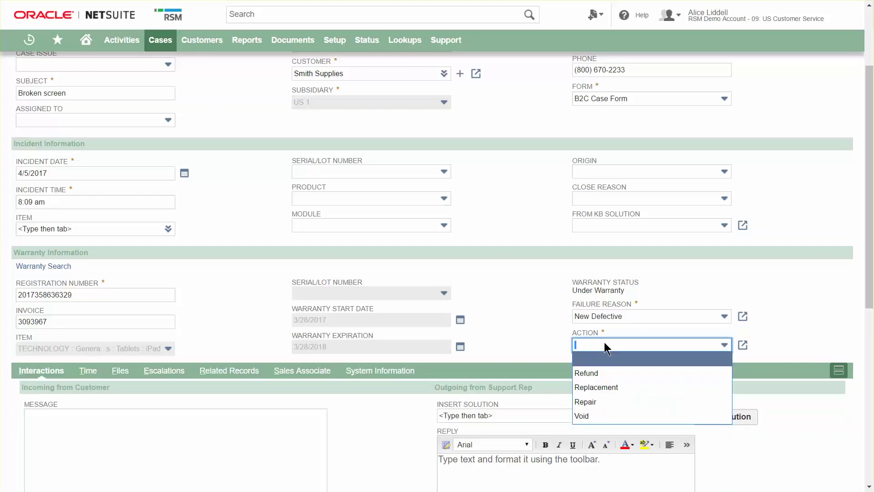
click(599, 388)
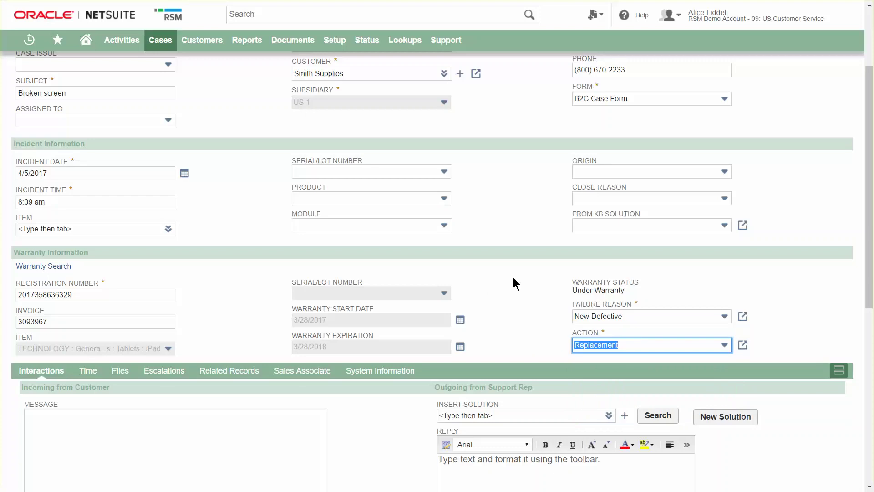
scroll(159, 244, up, 1)
scroll(160, 244, up, 4)
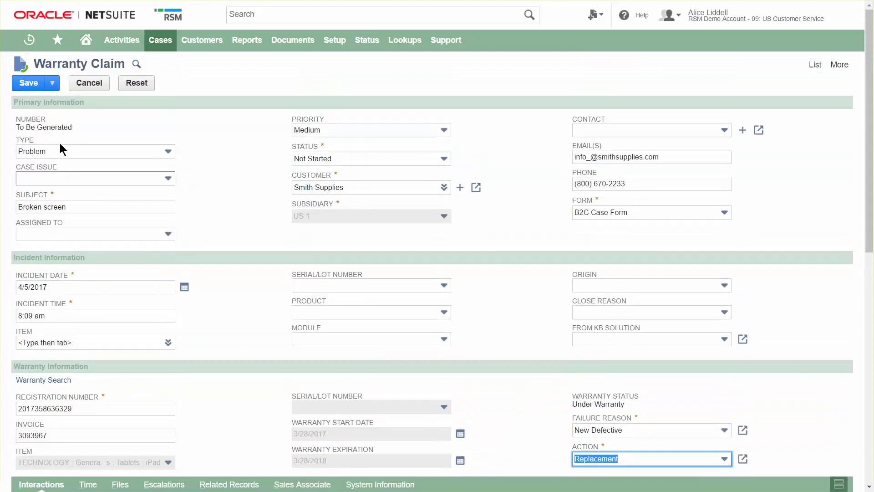
- Save the claim and open case 1178, Broken screen, from Related Records
click(27, 84)
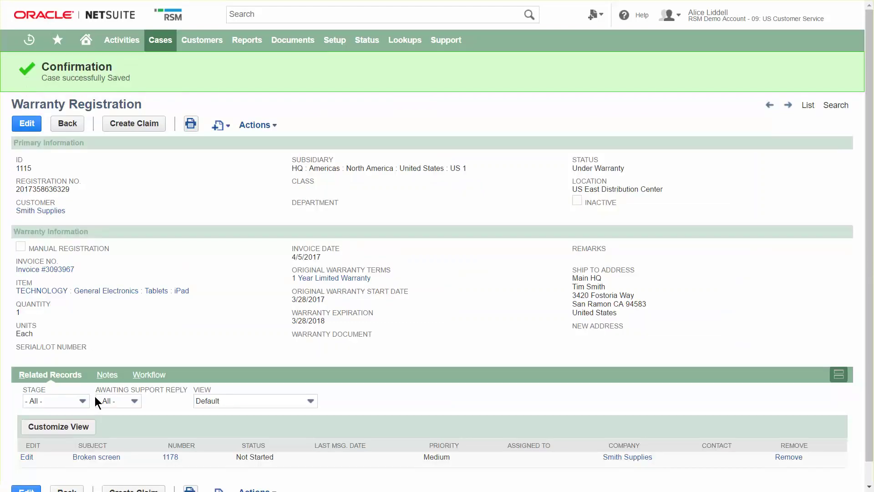
click(104, 458)
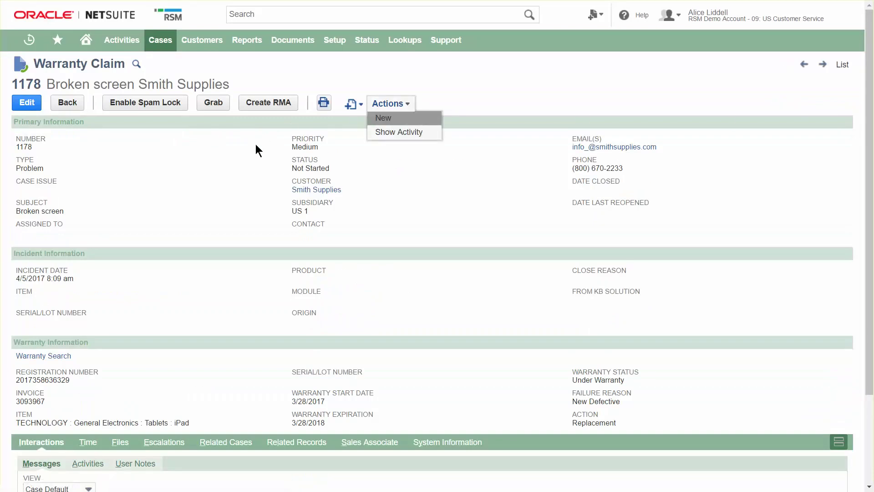
- Create a return authorization from claim 1178 at location US East DC Damaged Goods/Repair and save it
click(267, 110)
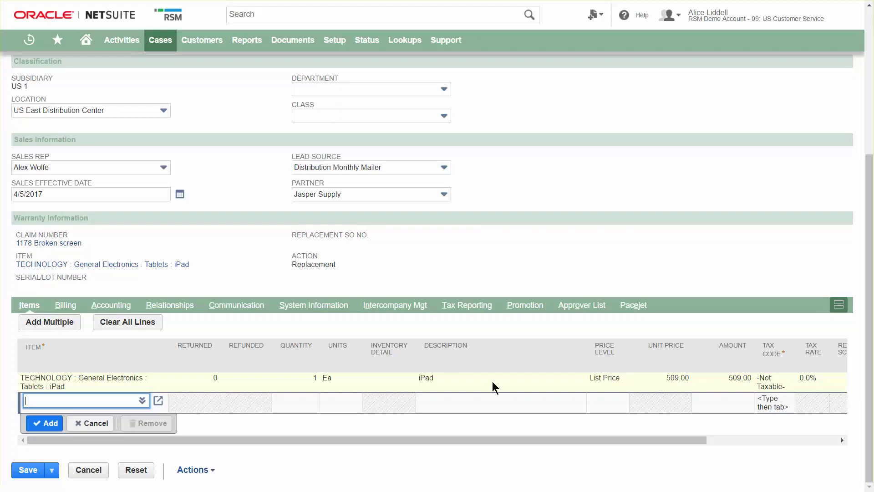
scroll(255, 228, up, 1)
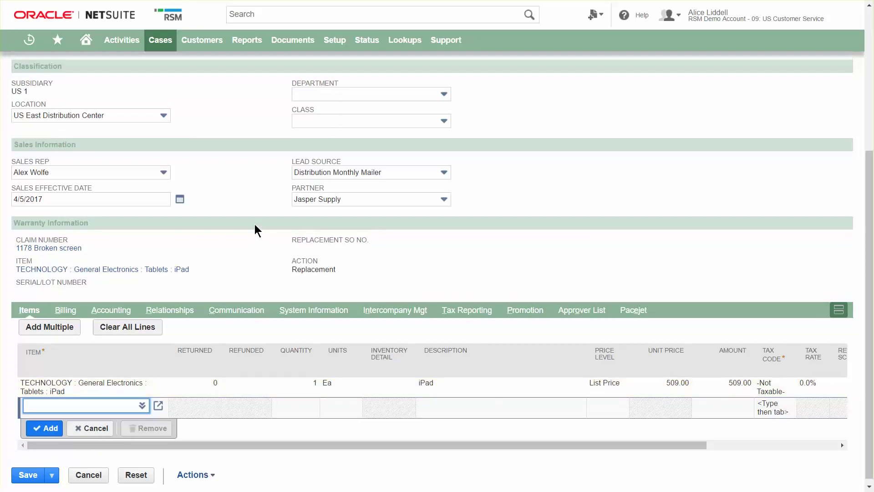
click(164, 168)
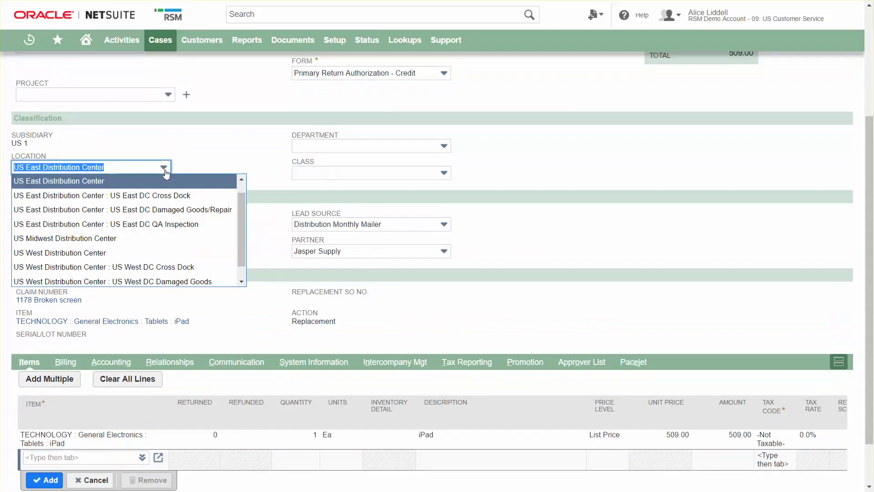
click(175, 210)
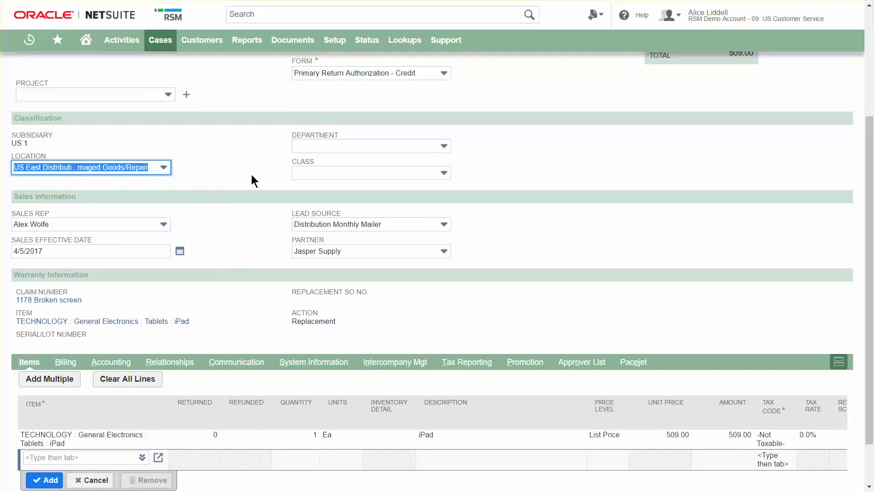
scroll(250, 178, up, 3)
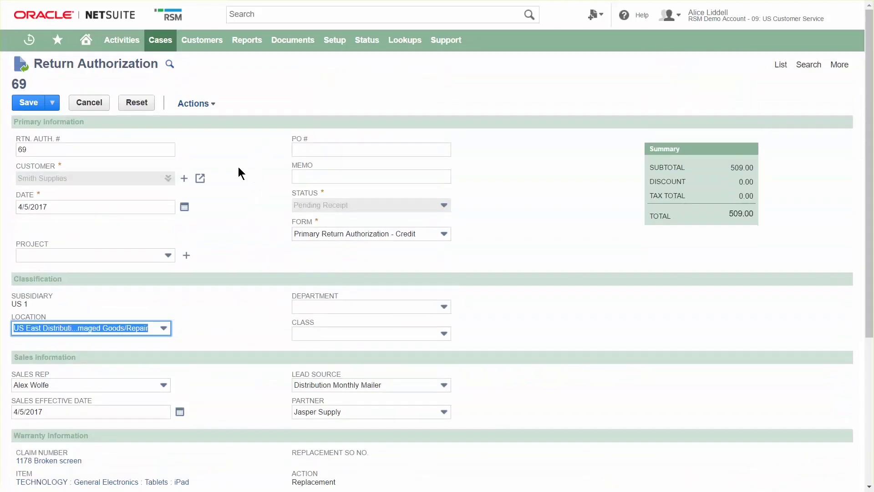
click(28, 102)
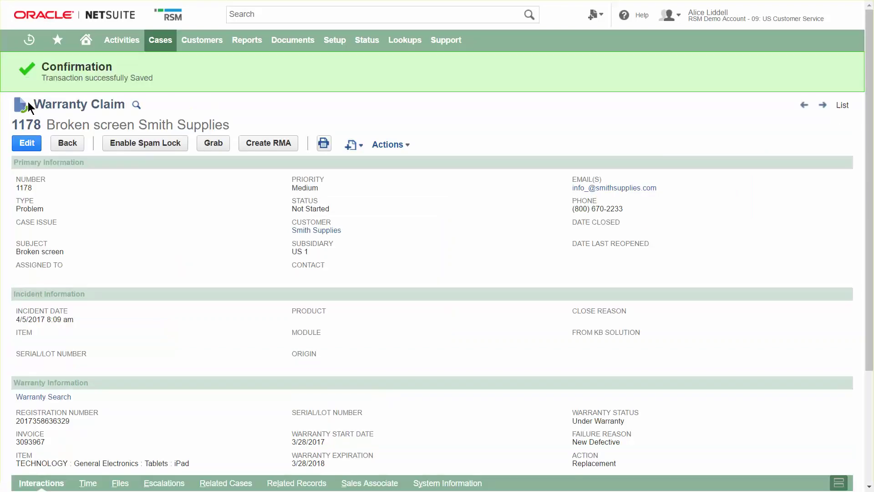
- As Warehouse, receive and save return 69's iPad, then open Return Authorizations to Refund
mouse_move(757, 20)
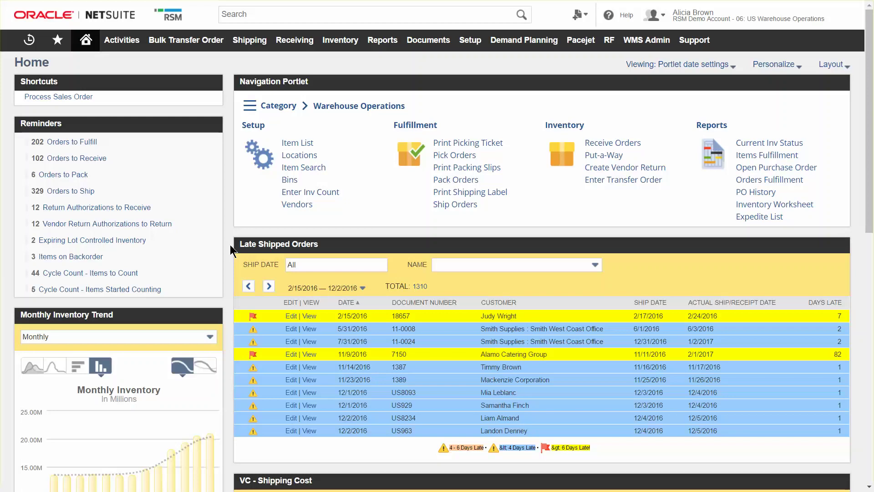
click(90, 208)
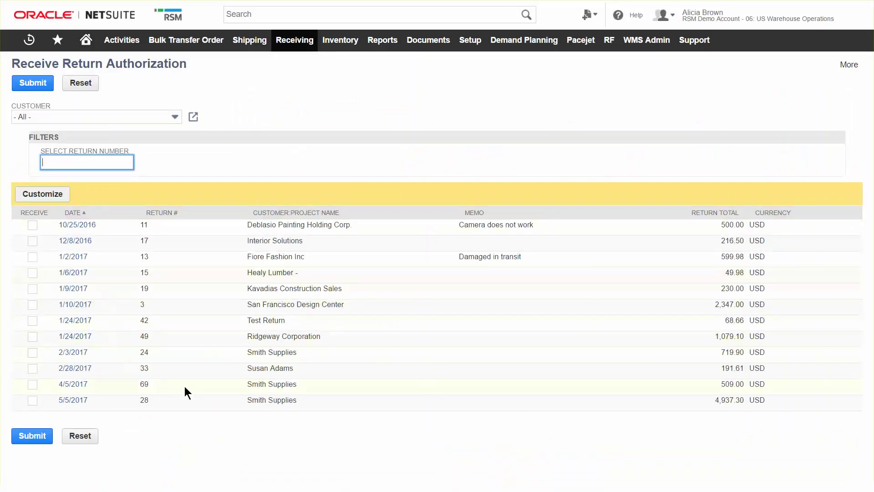
click(73, 384)
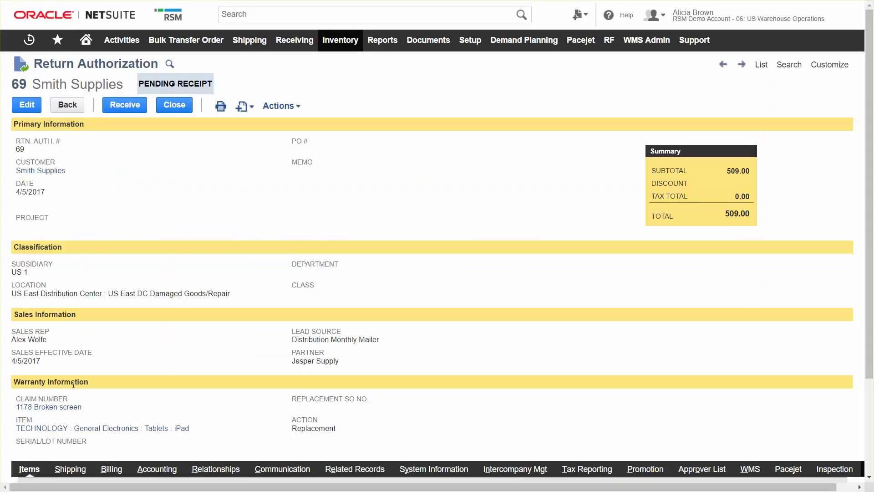
click(128, 109)
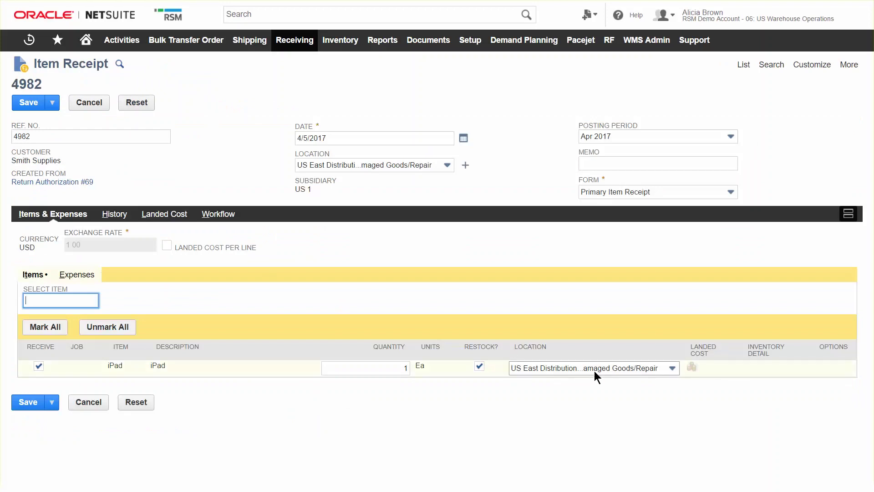
click(28, 103)
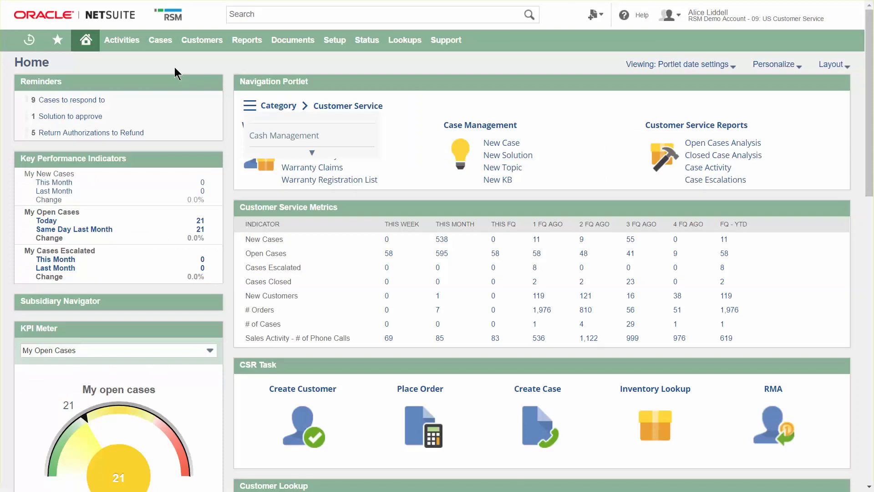
click(89, 134)
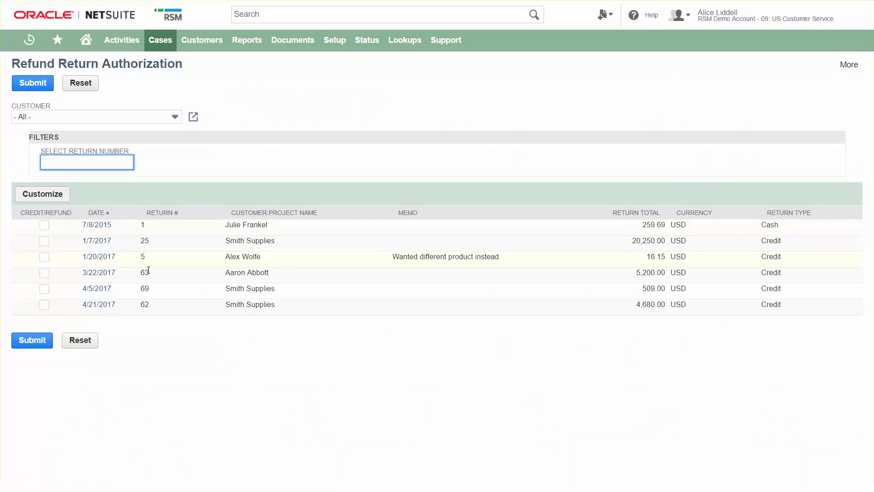
- Open the 4/5/2017 Smith Supplies return 69 from the refund list
click(106, 289)
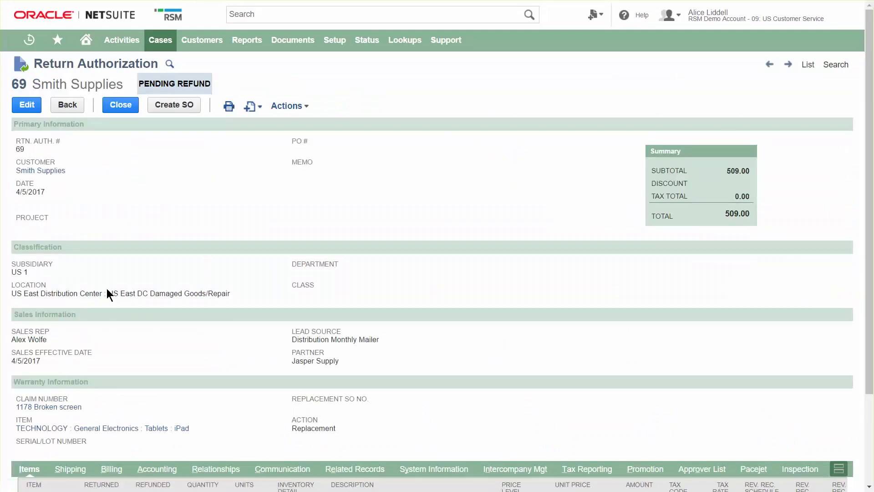
- Create replacement sales order US99125 from return authorization 69 and review it
click(184, 110)
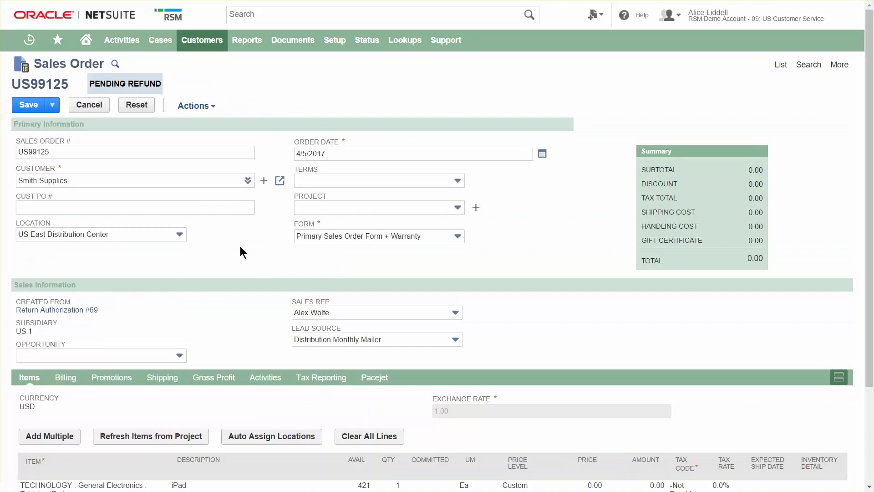
scroll(240, 247, down, 1)
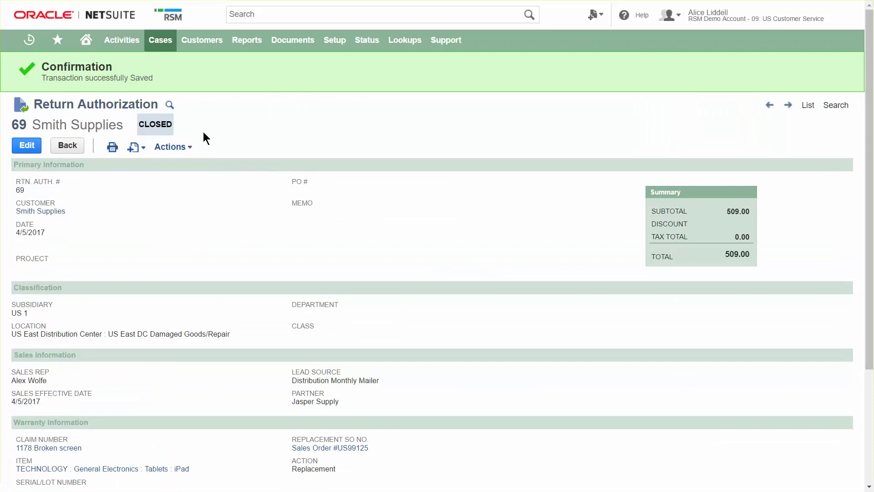
- Switch to the Warehouse role and save the iPad item fulfillment for order US99125
mouse_move(756, 17)
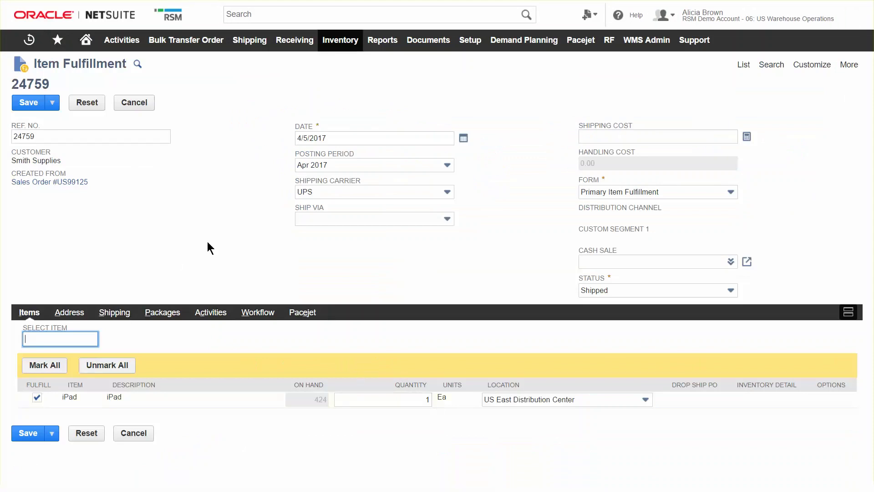
click(29, 104)
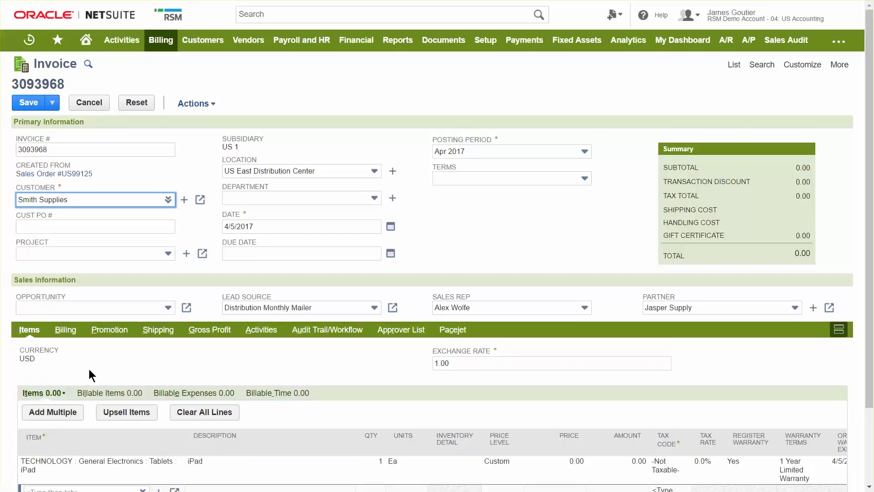
- Save the replacement iPad invoice and land back on the US Accounting home dashboard
click(30, 105)
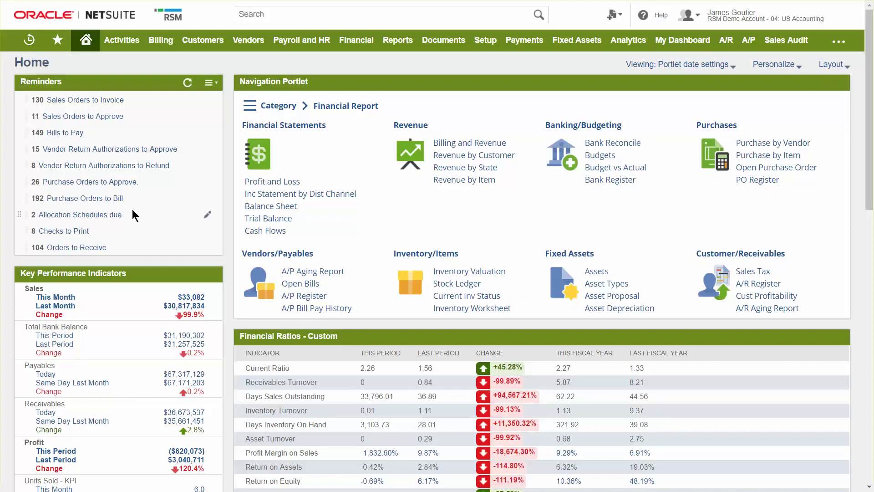
- Invoice Smith Supplies' 3/28/2017 order for three Dell PowerEdge R905 servers as invoice 3093969, totaling 14,040.00
click(71, 101)
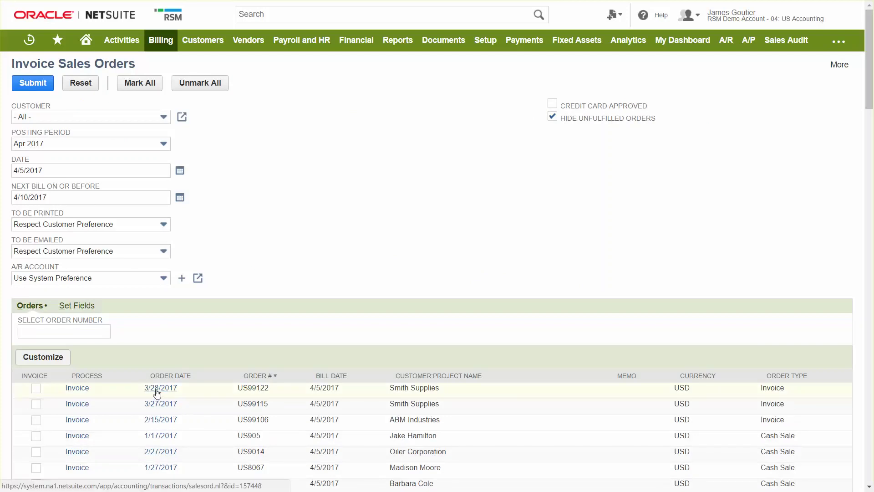
click(83, 390)
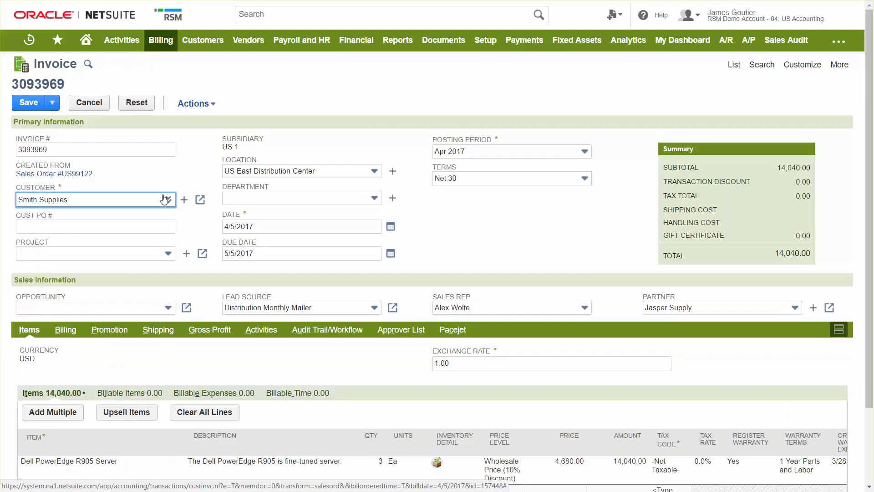
scroll(253, 396, down, 2)
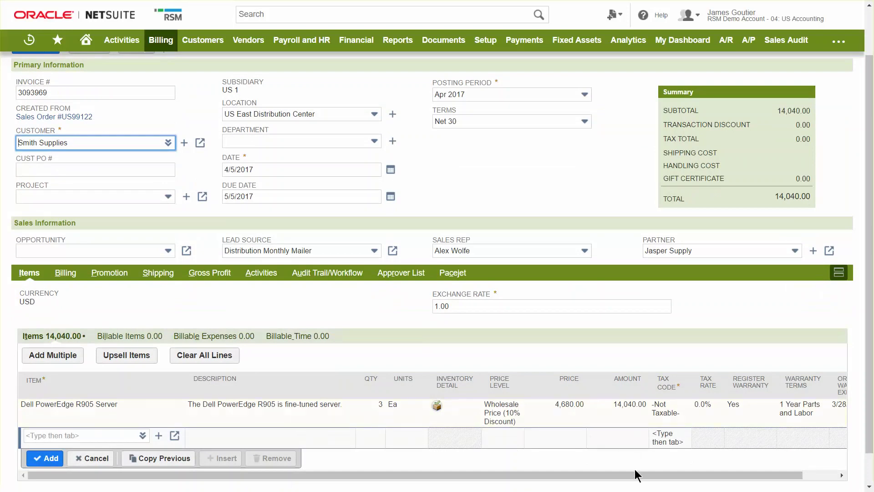
drag(655, 475, 682, 482)
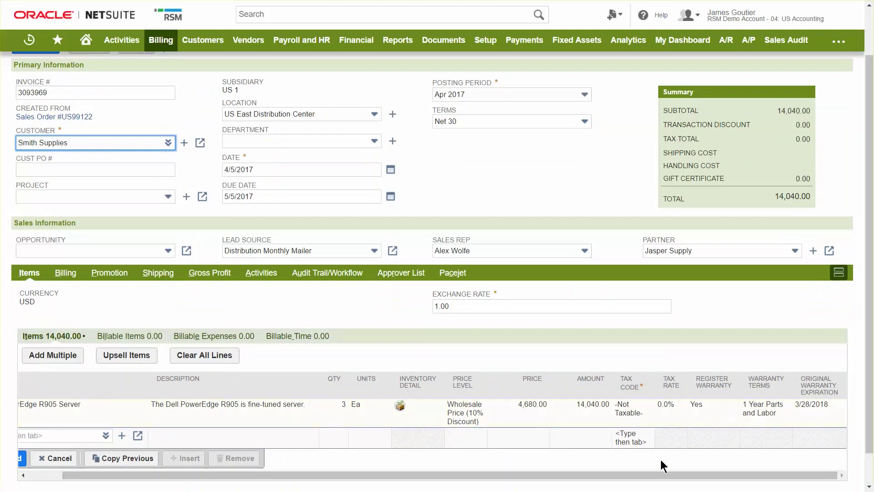
drag(639, 476, 606, 476)
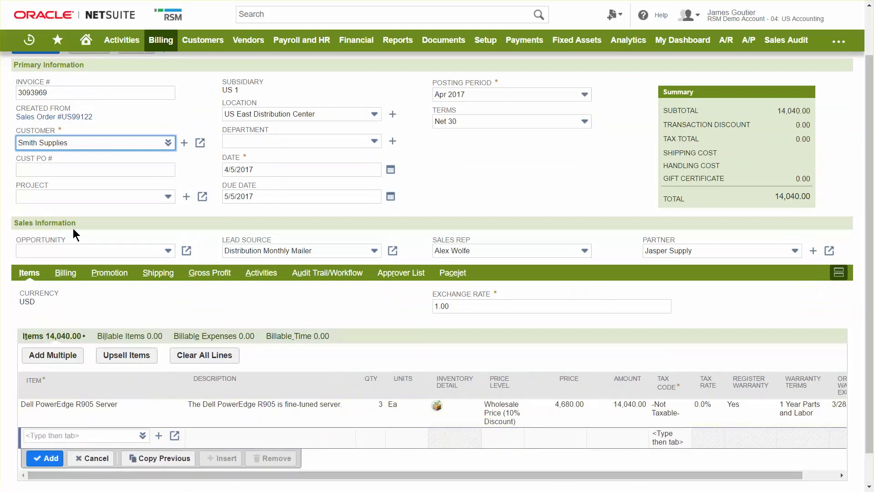
scroll(73, 228, up, 2)
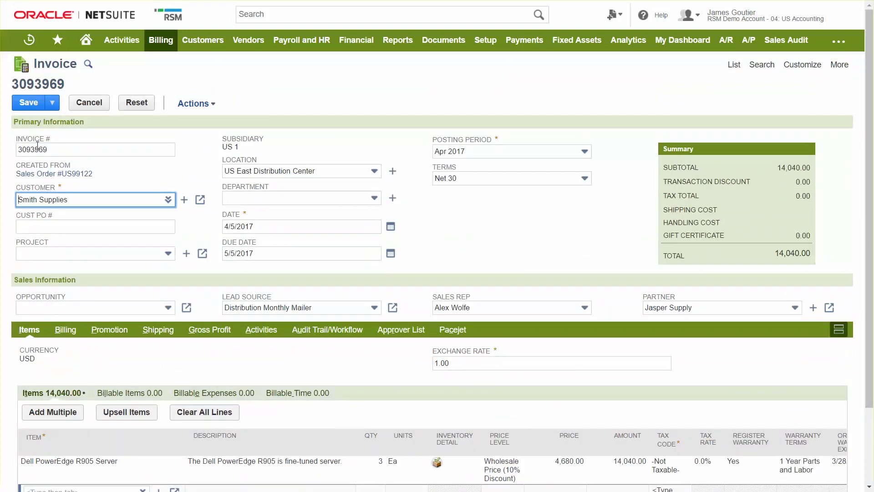
click(27, 105)
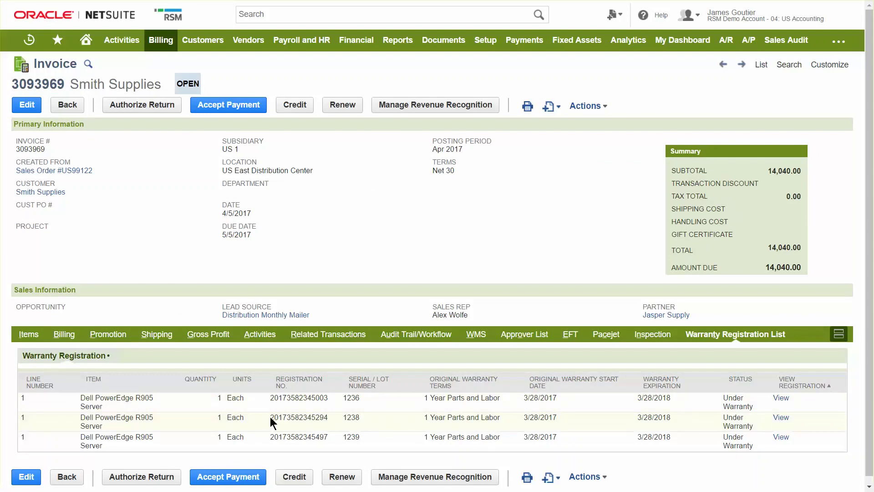
- Copy the row 2 server registration number and switch to the US Customer Service role
double_click(308, 418)
key(ctrl+c)
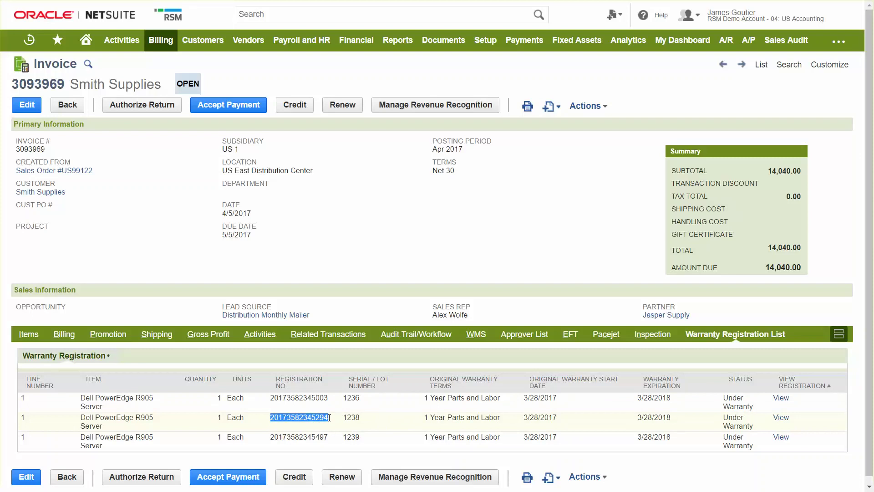
mouse_move(734, 17)
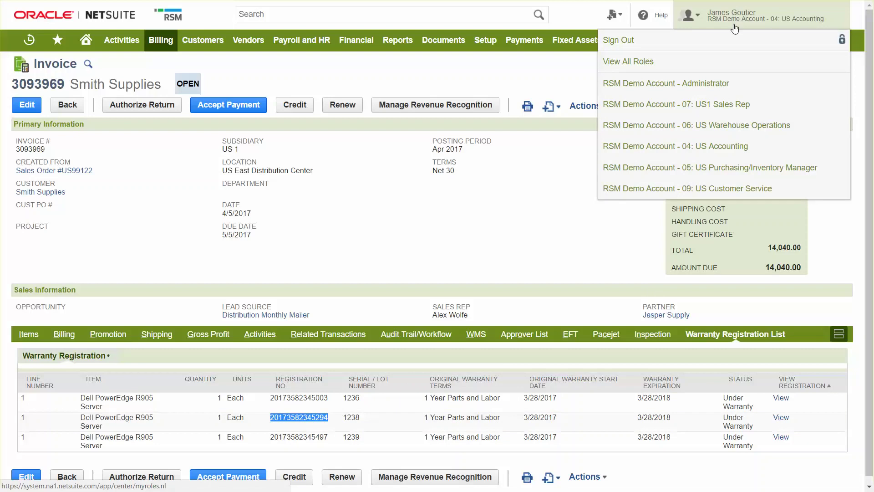
click(717, 189)
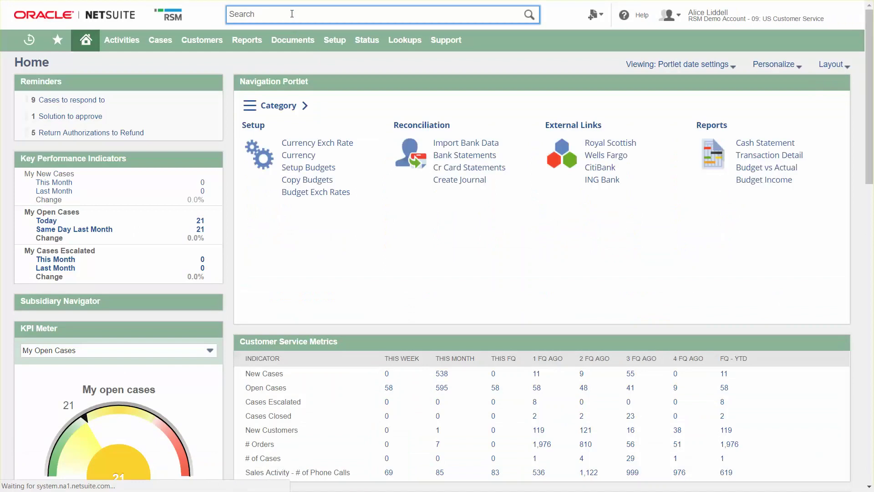
- Search the pasted registration number, open registration 1316, and start a warranty claim from it
click(291, 13)
key(ctrl+v)
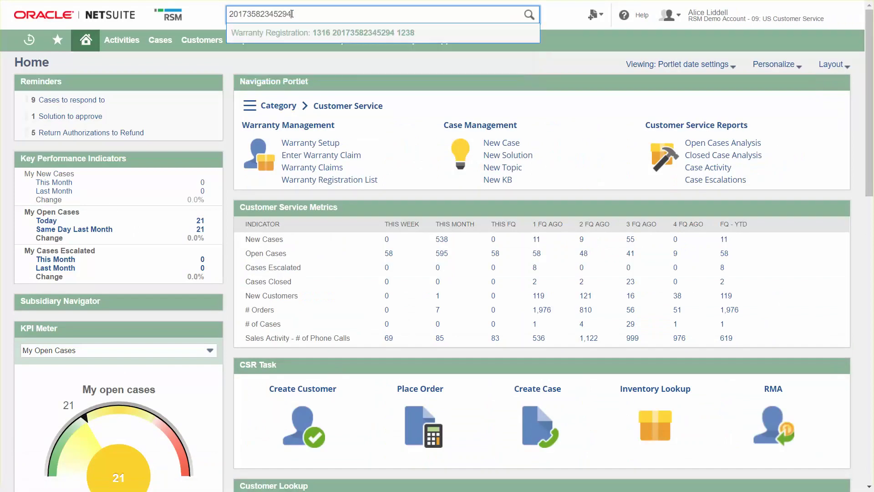
click(348, 36)
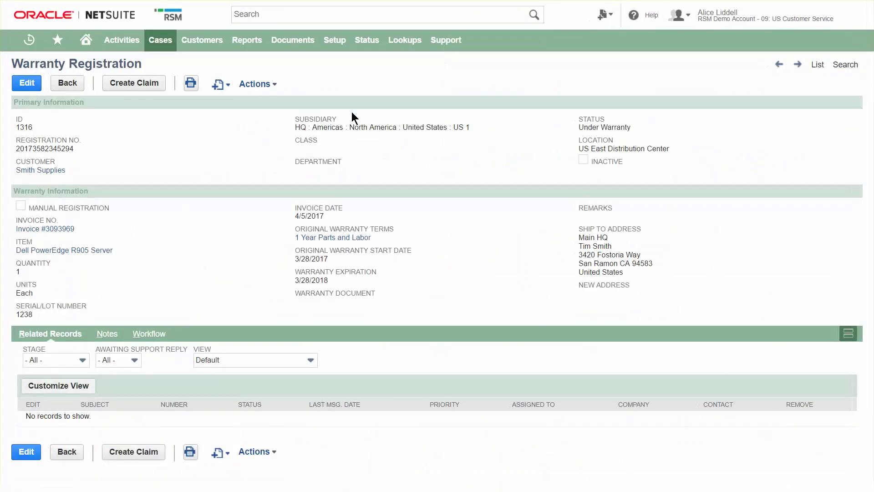
click(152, 88)
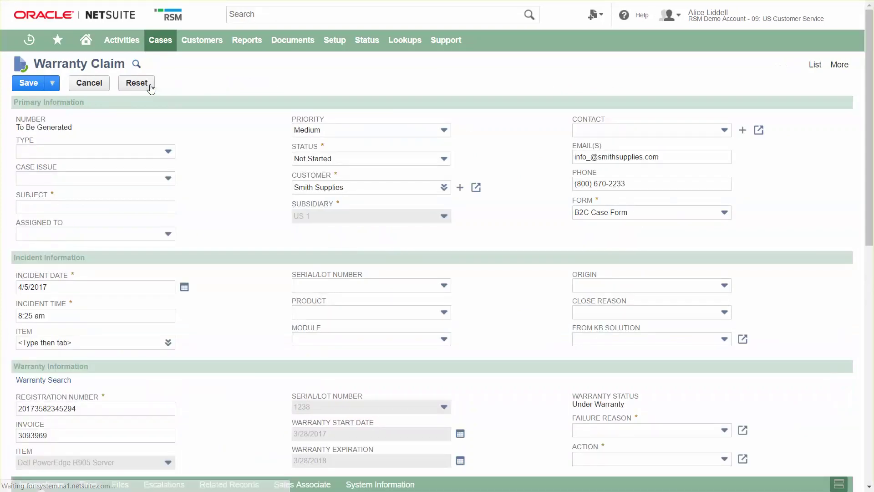
- Set the claim type to Problem with subject 'Faulty server'
click(152, 152)
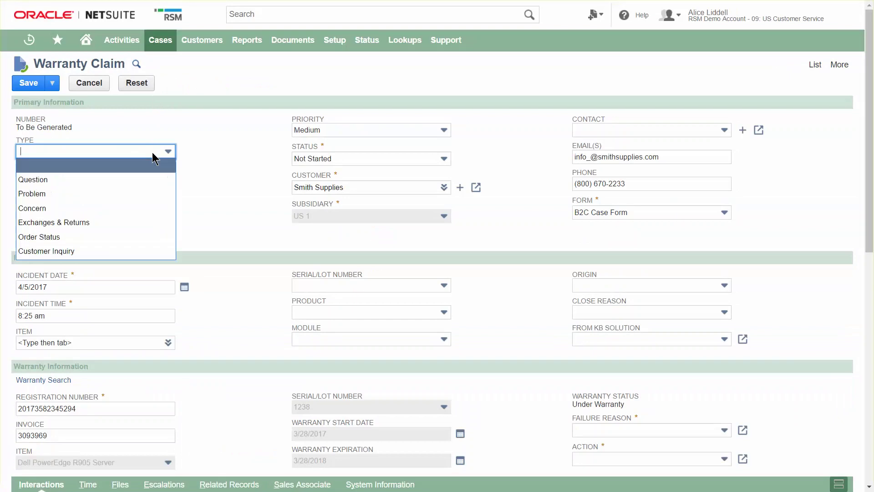
click(123, 195)
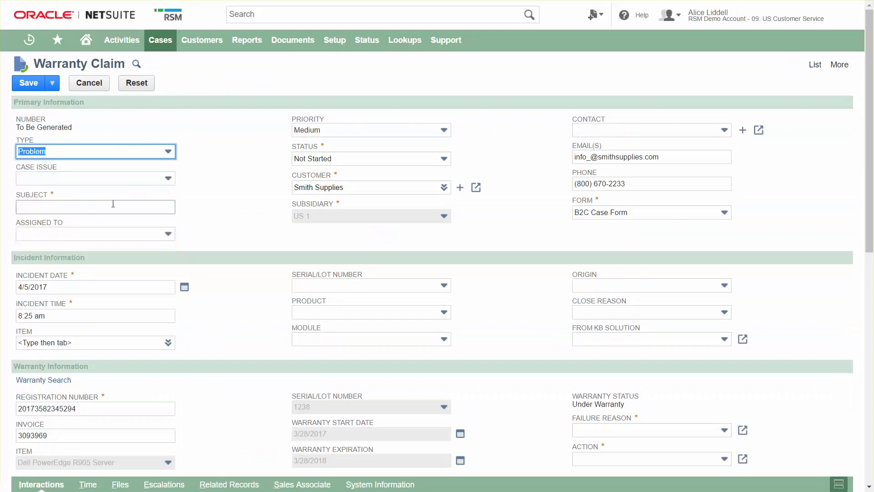
click(113, 208)
text(Fa)
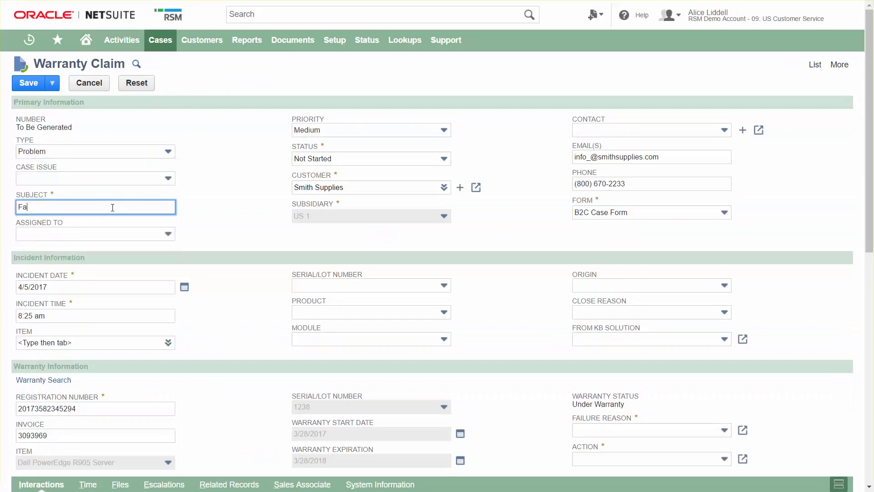
text(ulty server)
- Choose failure reason New Defective and action Repair, then save warranty claim 1179
scroll(640, 313, down, 1)
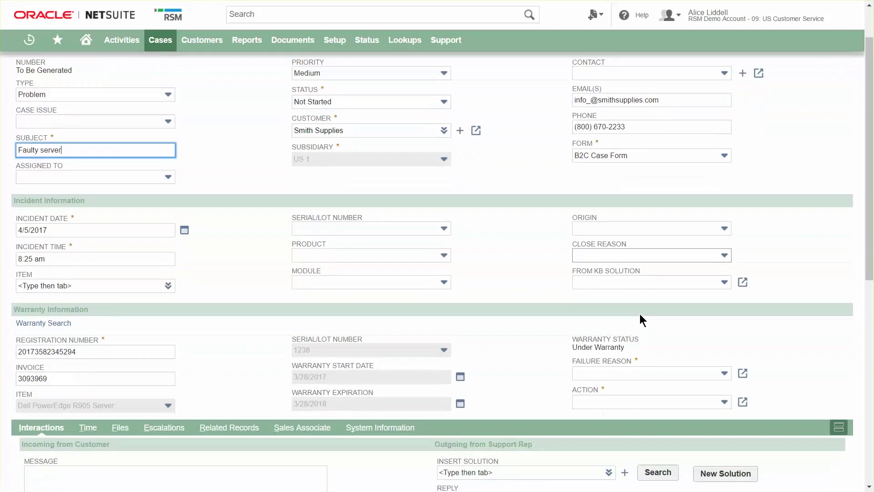
click(639, 369)
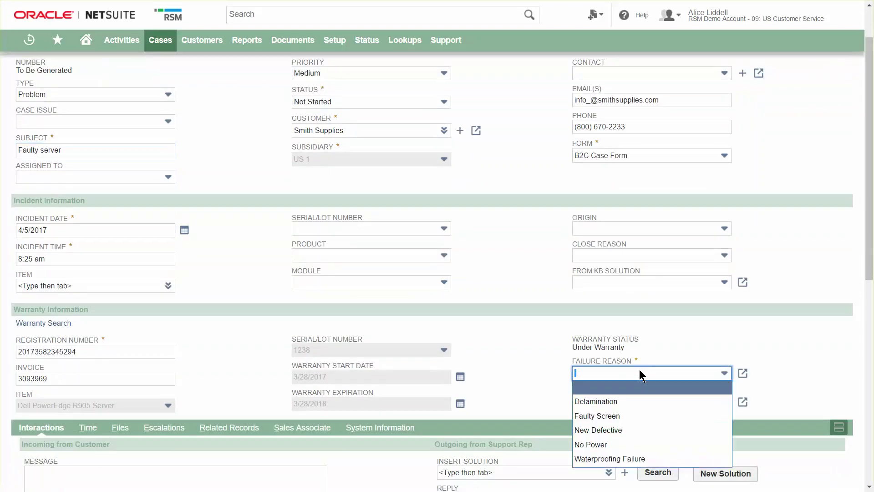
click(608, 430)
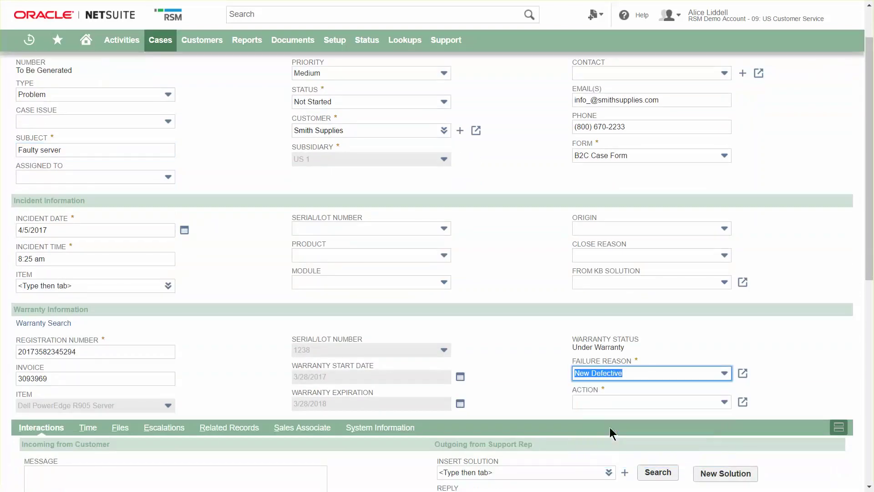
click(616, 400)
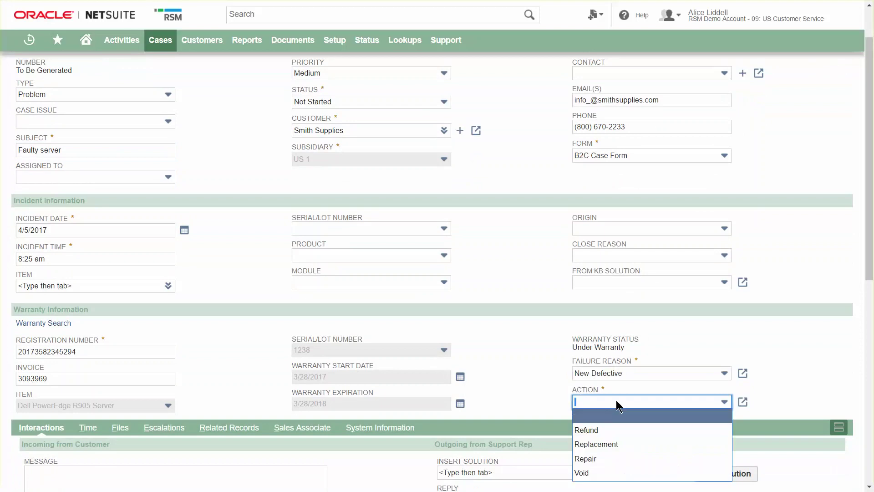
click(605, 458)
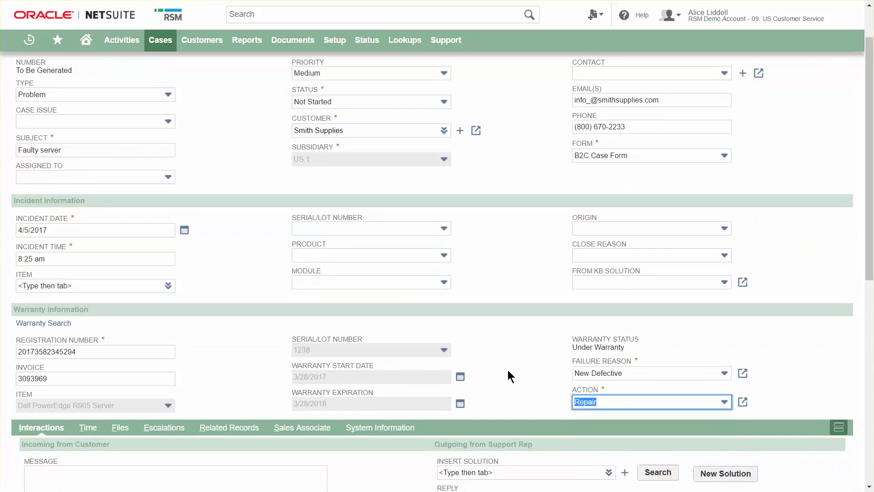
scroll(175, 245, up, 3)
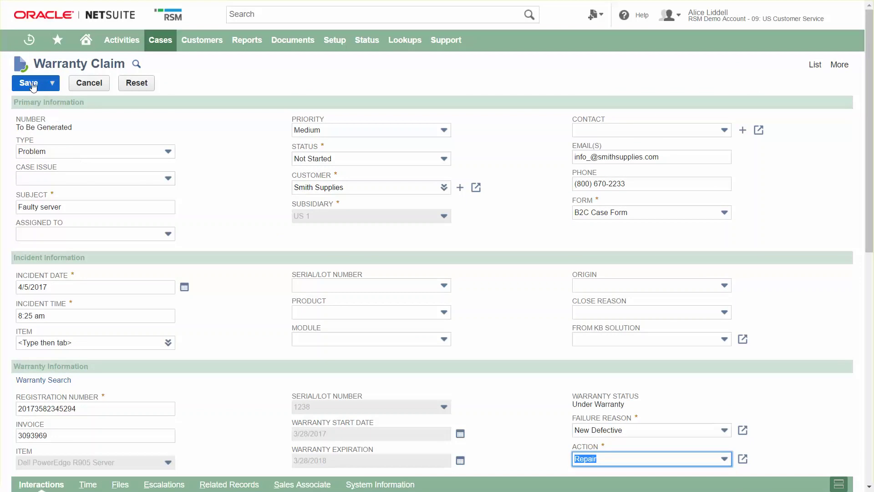
click(32, 86)
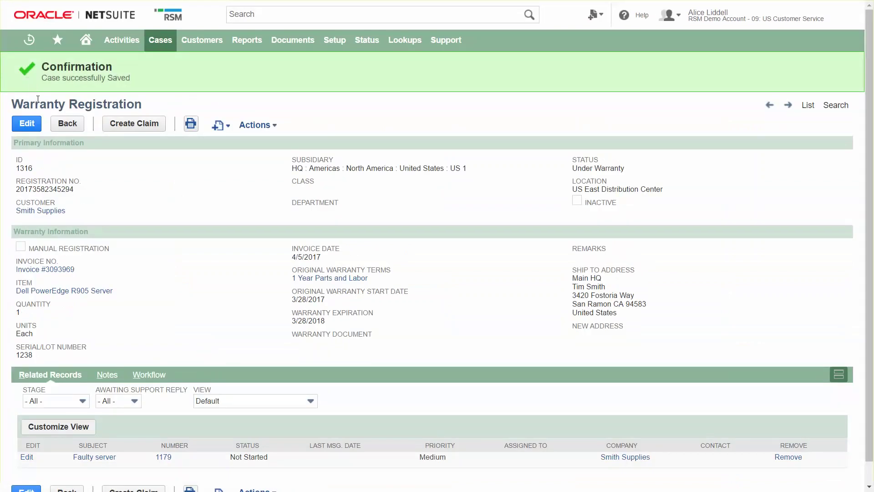
- Create return authorization 70 from case 1179 with location US East DC Damaged Goods/Repair, and save it
click(110, 458)
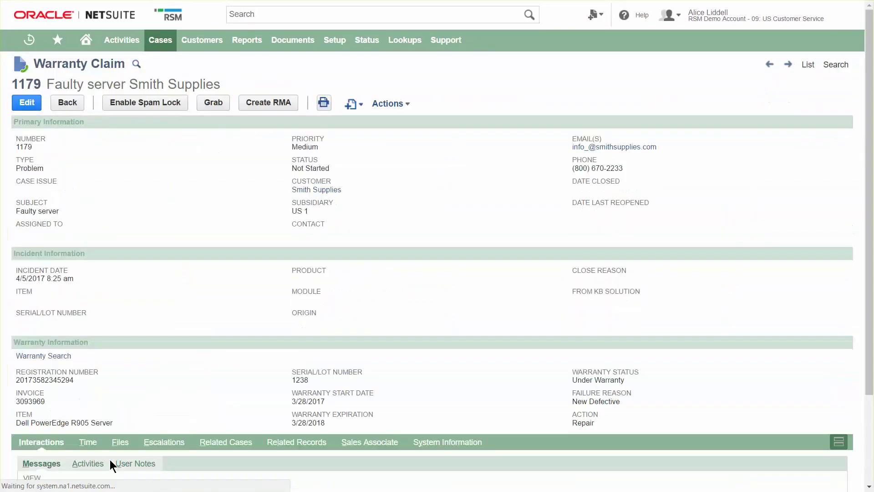
click(269, 106)
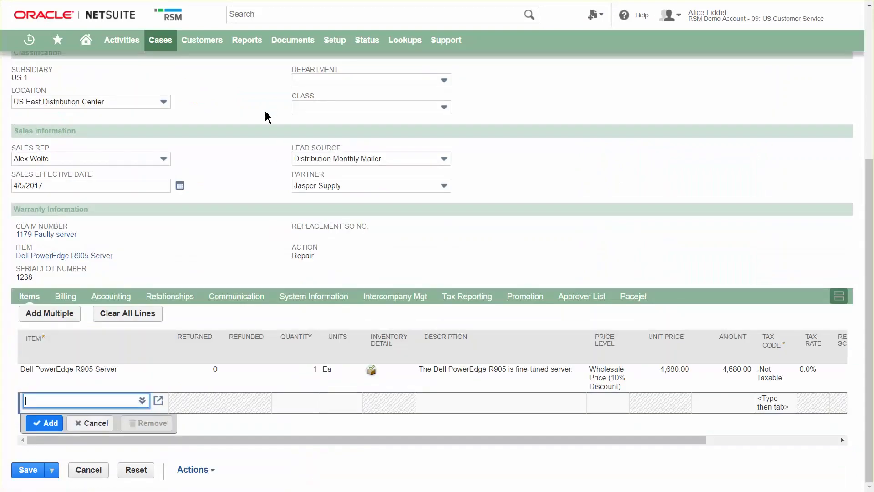
scroll(228, 128, up, 1)
click(163, 159)
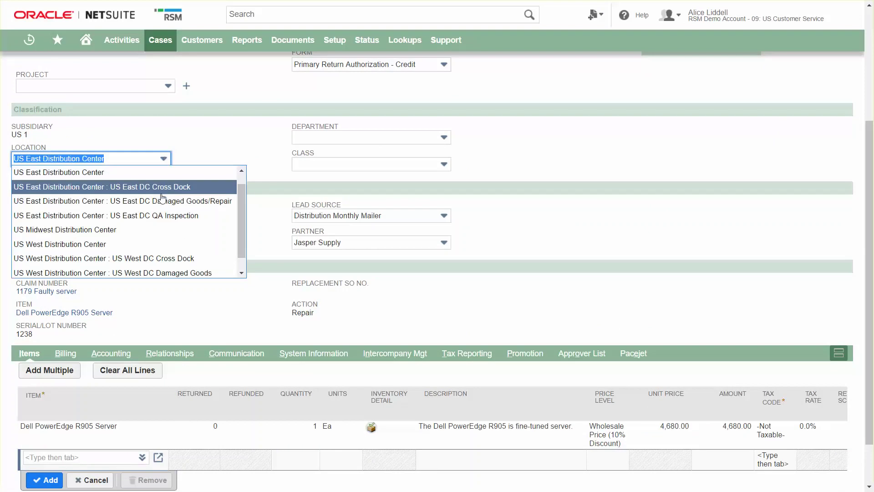
click(162, 200)
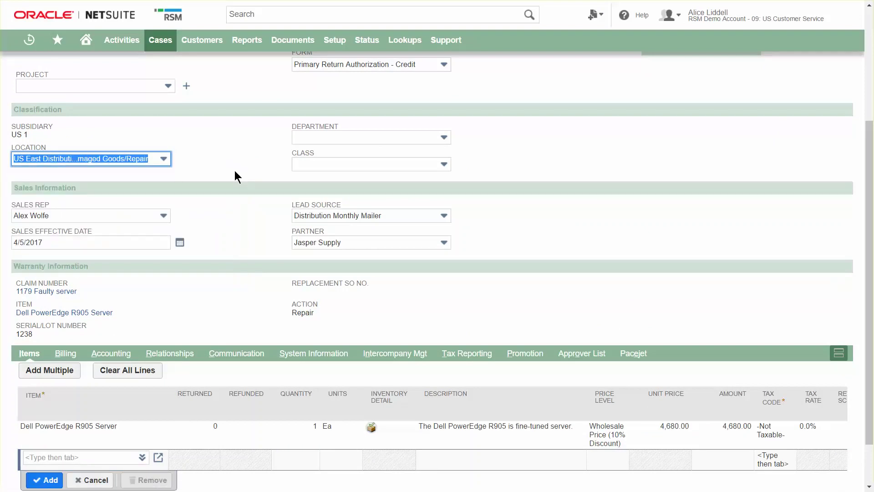
scroll(235, 173, down, 1)
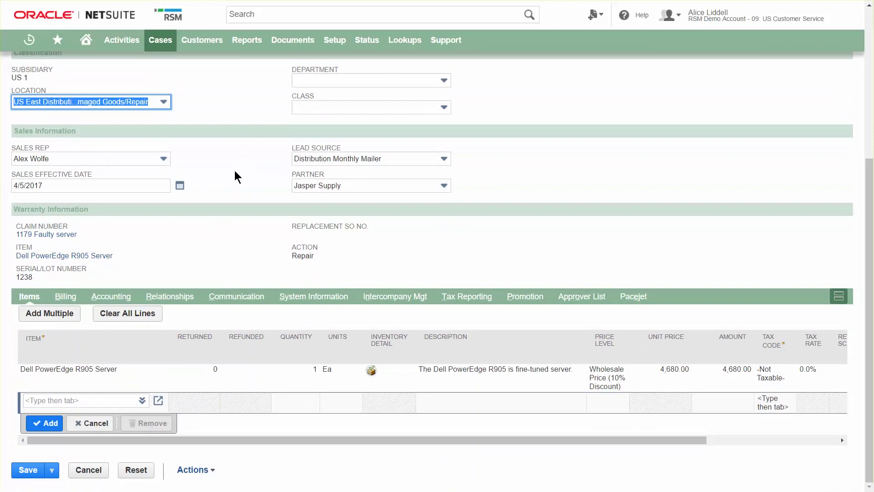
scroll(234, 170, up, 4)
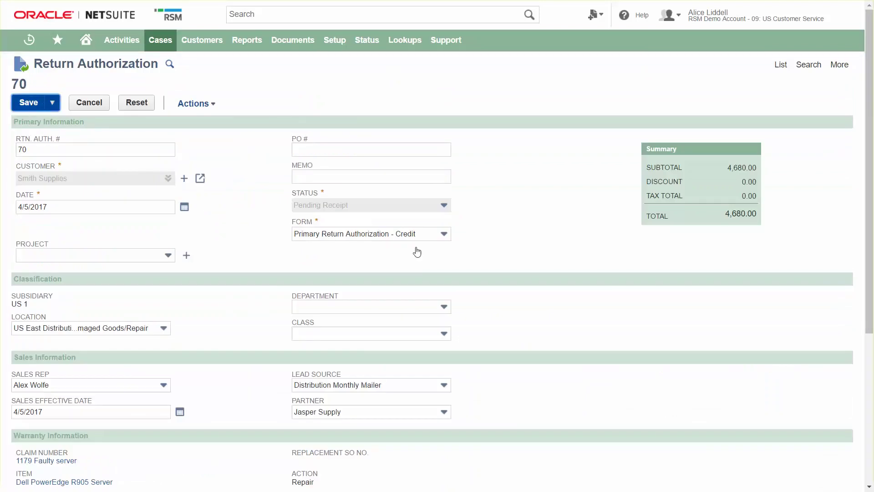
click(25, 103)
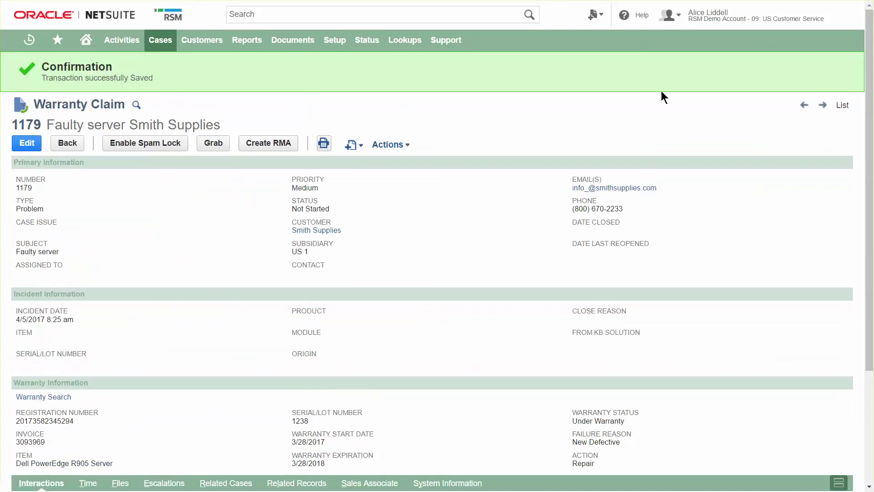
mouse_move(746, 20)
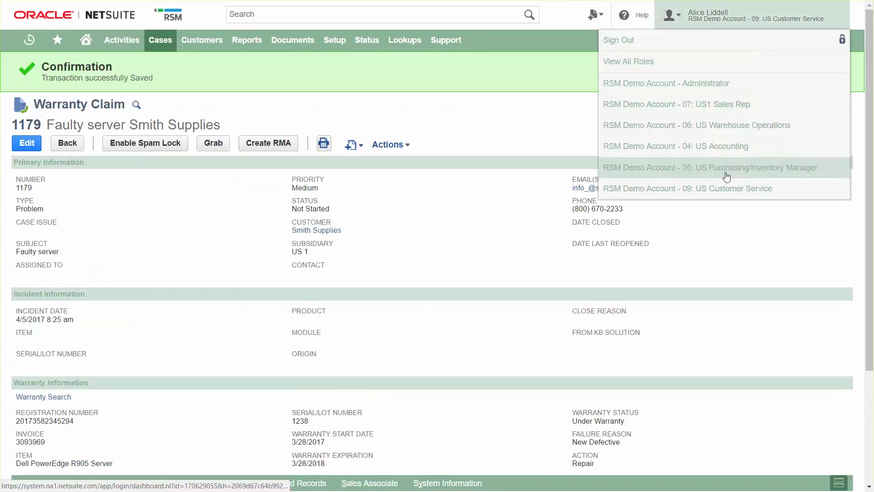
- Switch to the RSM Demo Account - 06: US Warehouse Operations role
click(725, 130)
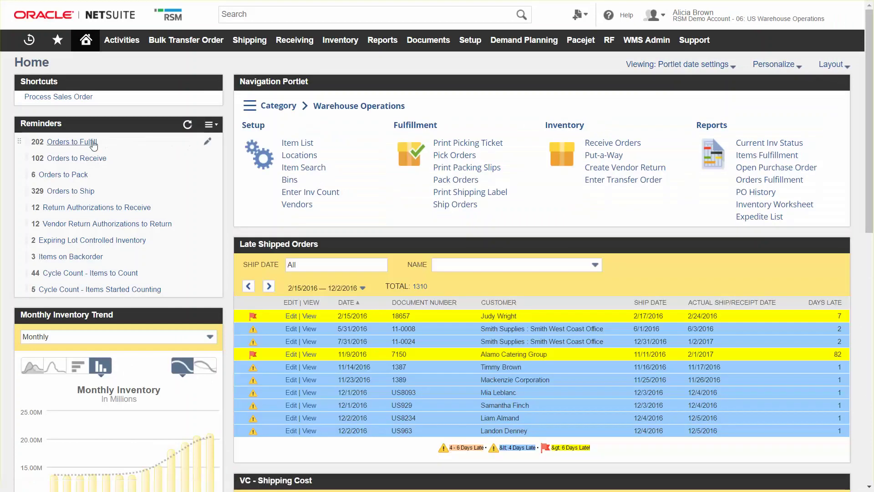
click(91, 142)
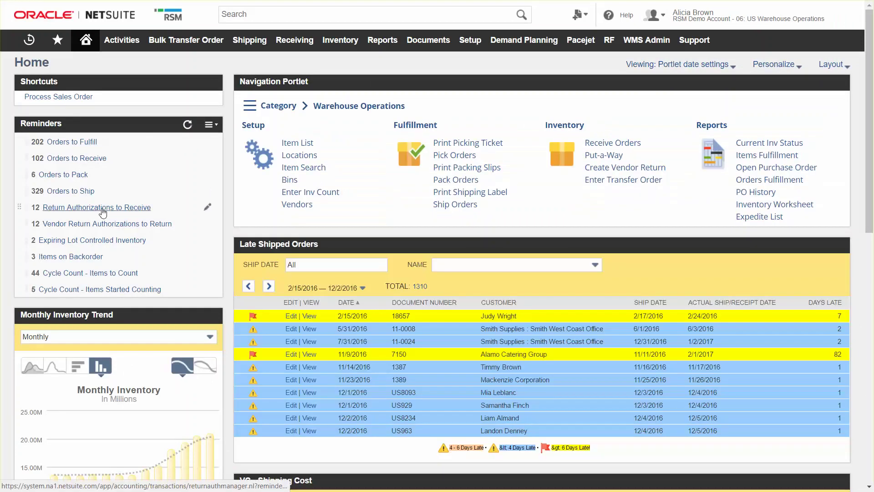
- Receive the Dell PowerEdge R905 Server against RMA 70, saving item receipt 4983 into Damaged Goods/Repair
click(102, 209)
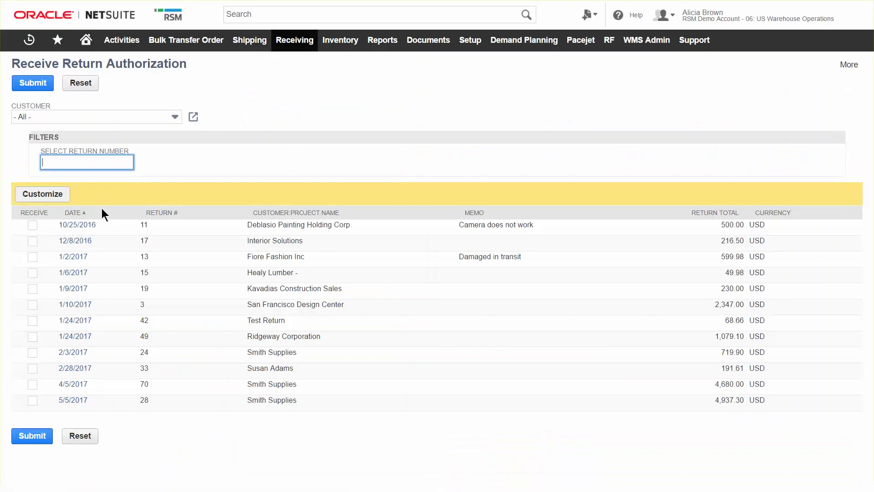
click(82, 385)
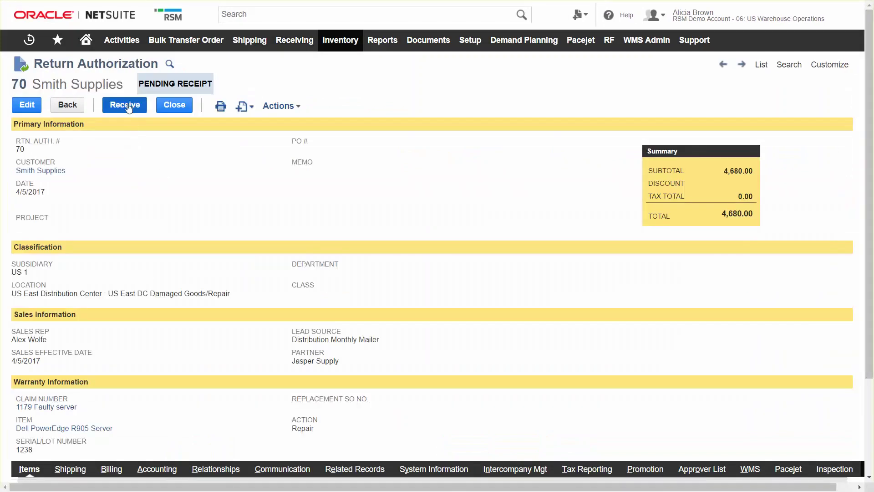
scroll(138, 185, down, 4)
scroll(138, 185, up, 4)
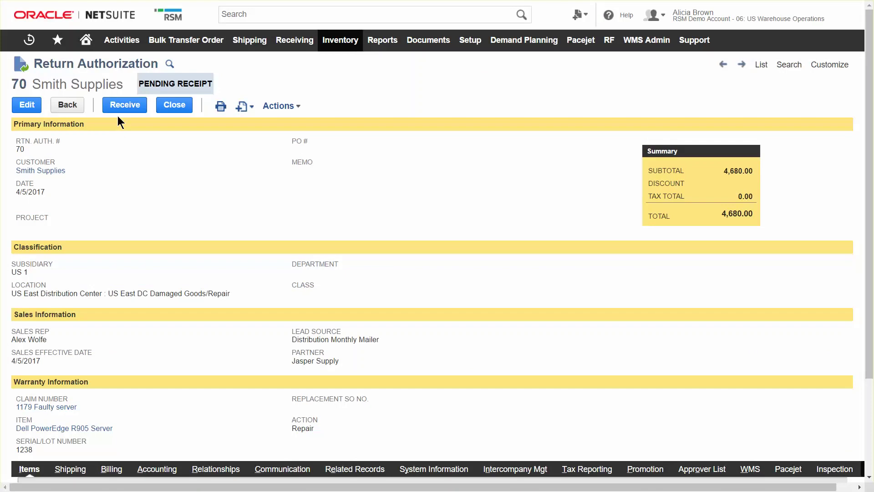
click(120, 108)
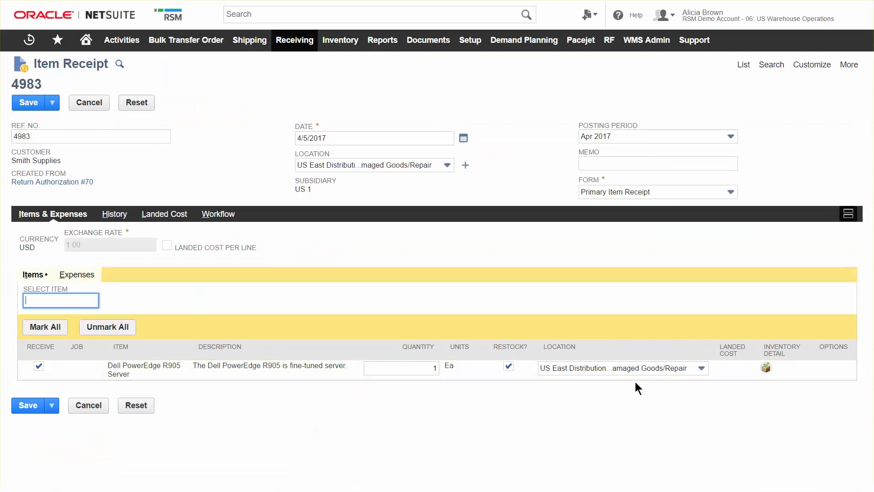
click(32, 103)
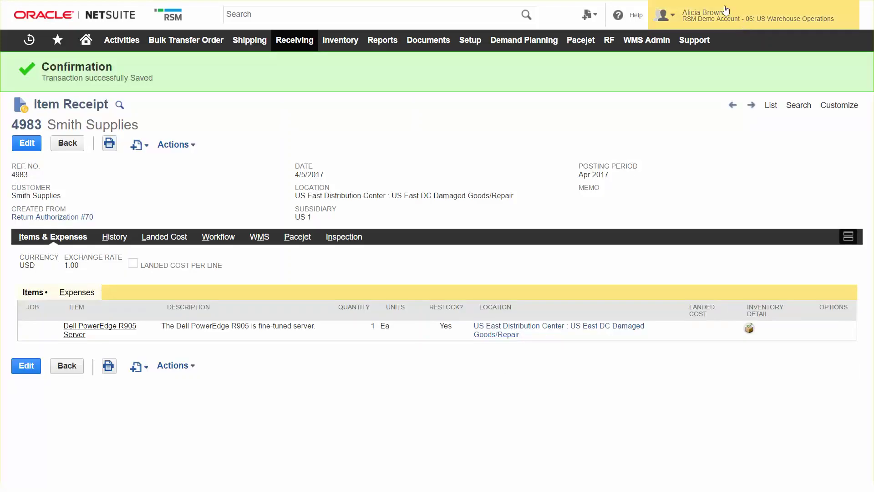
mouse_move(710, 16)
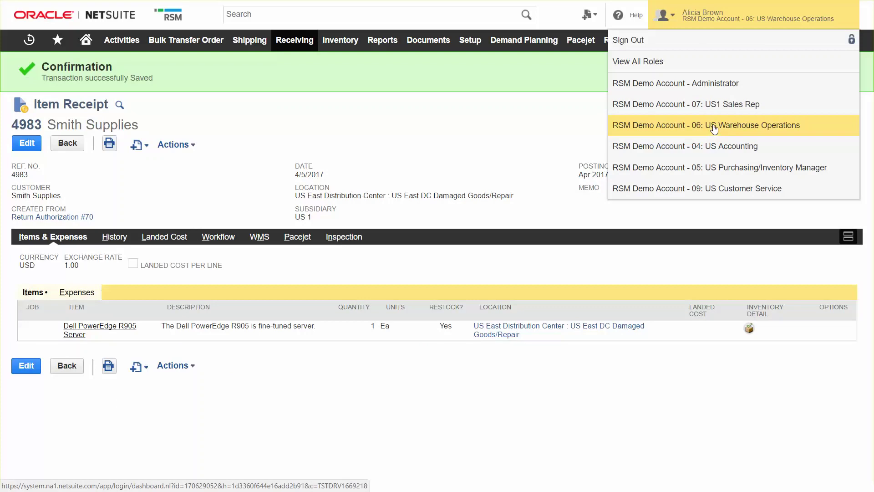
- Switch back to US Customer Service and open Smith Supplies' 4/5/2017 return 70 from Return Authorizations to Refund
click(719, 190)
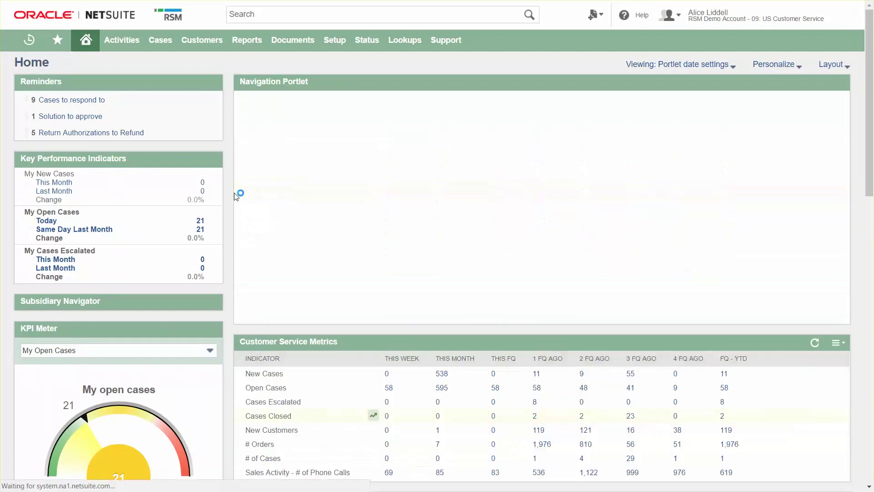
click(121, 131)
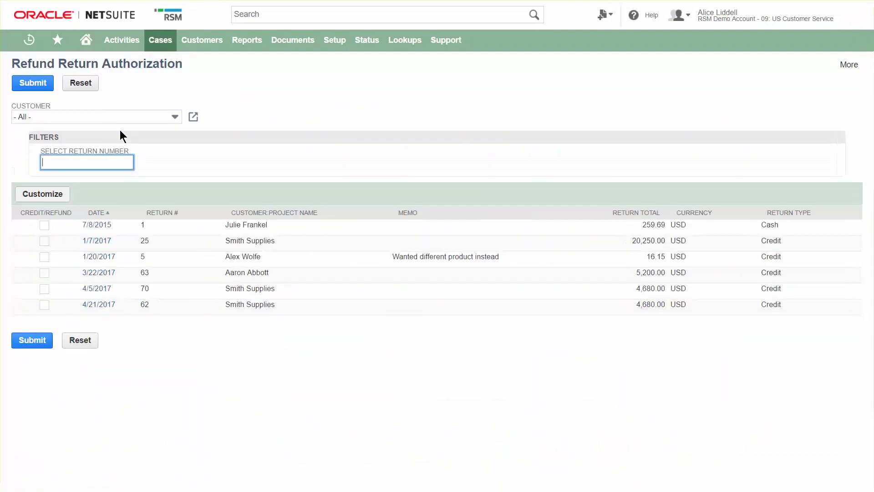
click(105, 288)
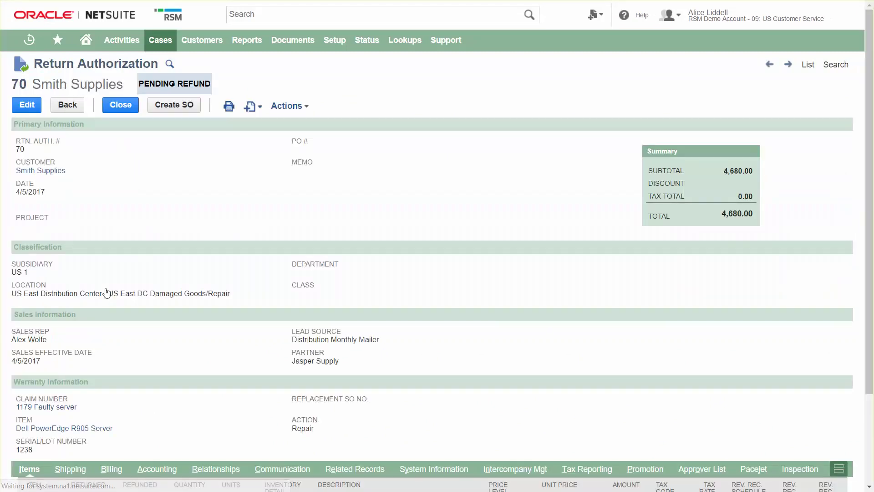
- Create sales order US99126 from RMA 70, with the refurbished server line's Create WO set to Yes, and save it
click(185, 106)
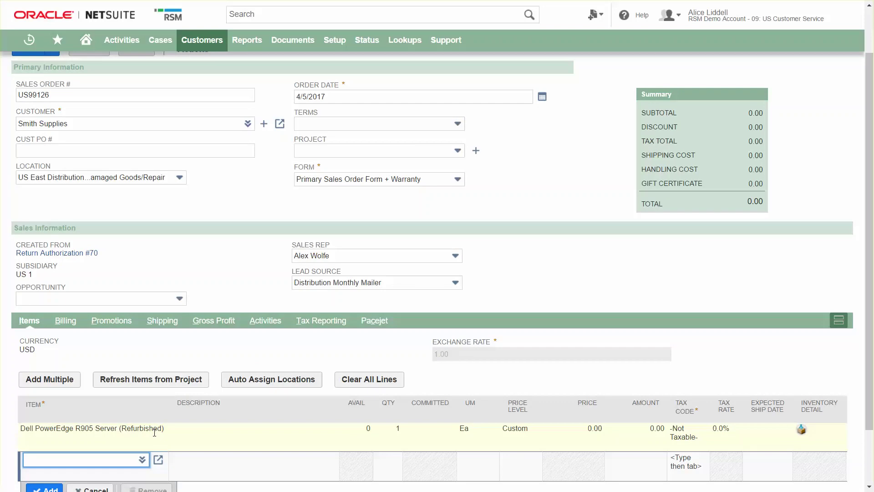
scroll(264, 461, down, 2)
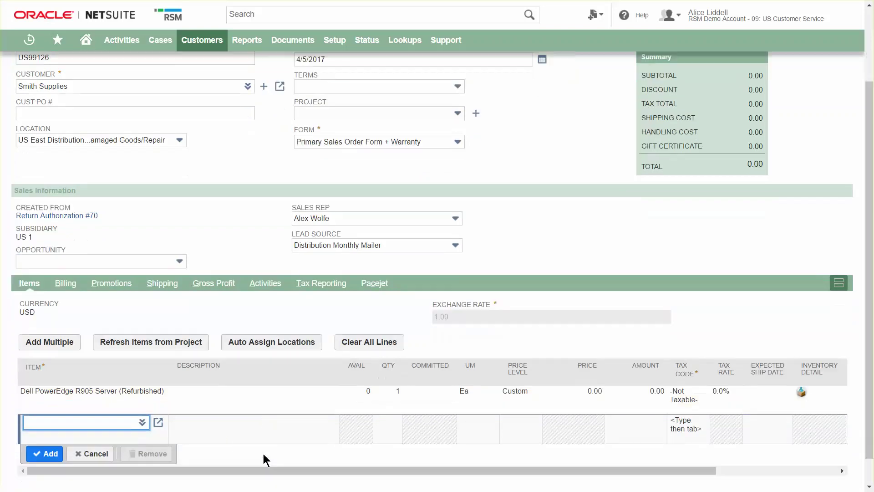
drag(272, 444, 622, 431)
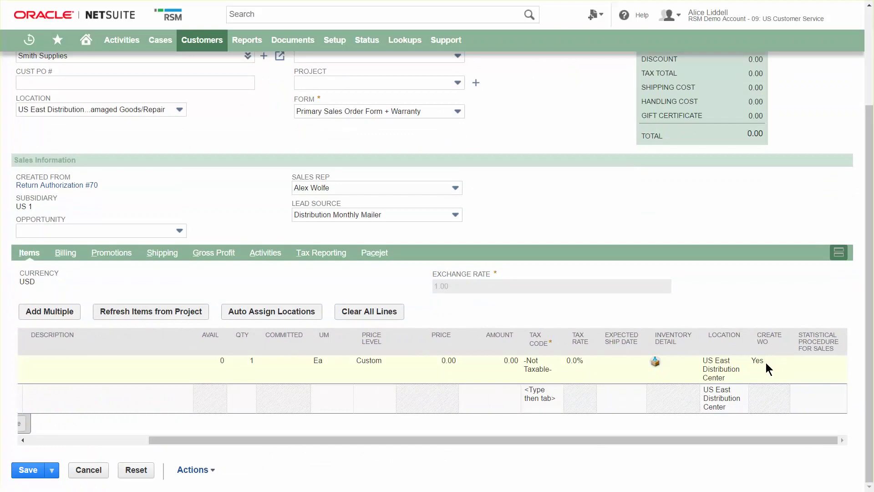
drag(594, 440, 415, 449)
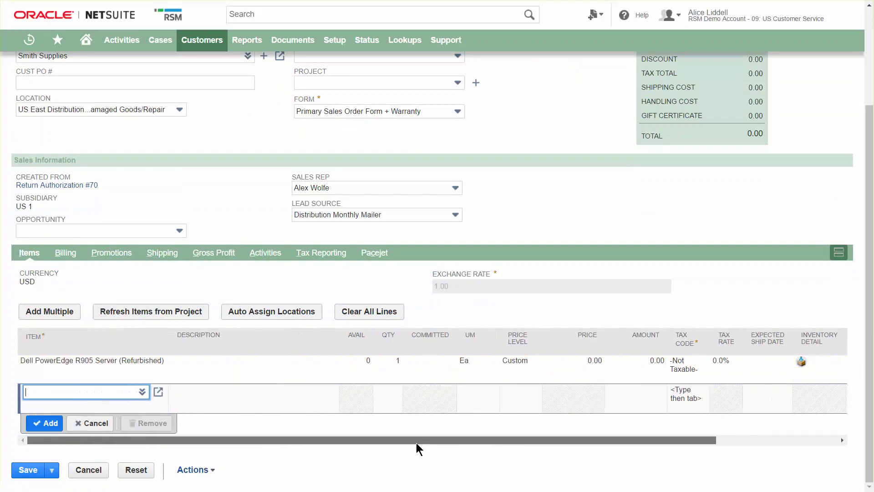
scroll(124, 198, up, 3)
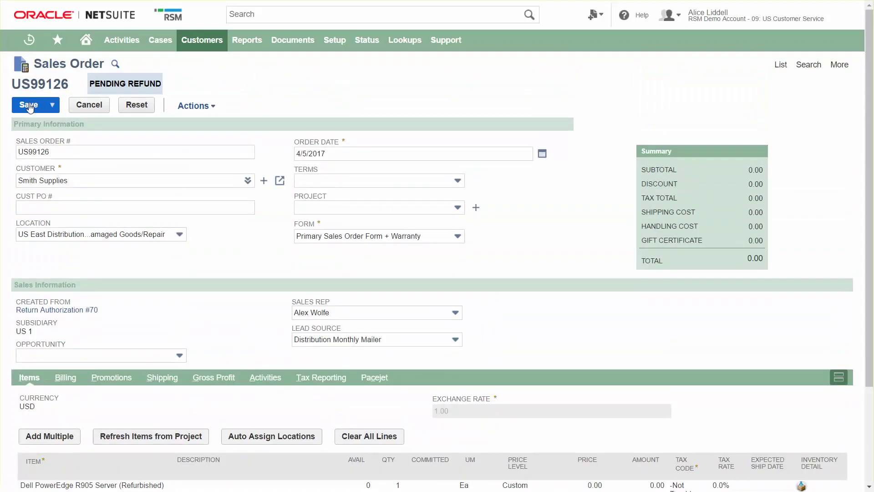
click(38, 104)
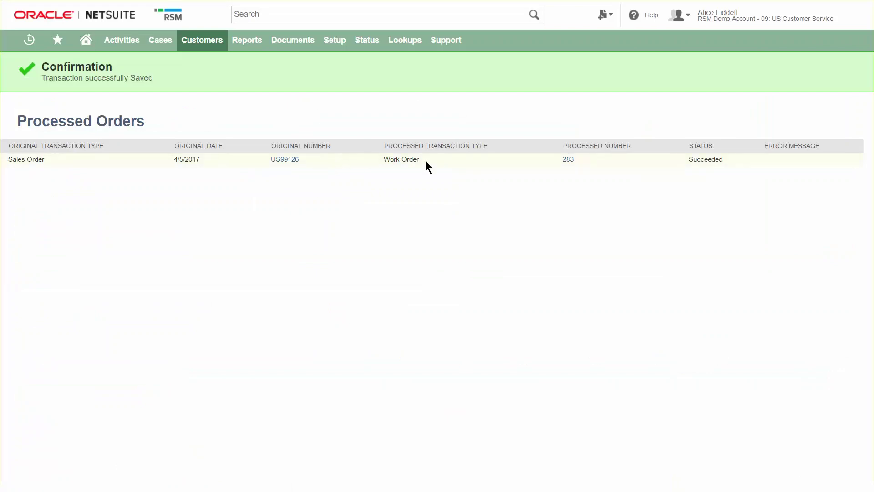
- Switch to the 05: US Purchasing/Inventory Manager role and list Work Orders to Build, showing work order 283
mouse_move(702, 18)
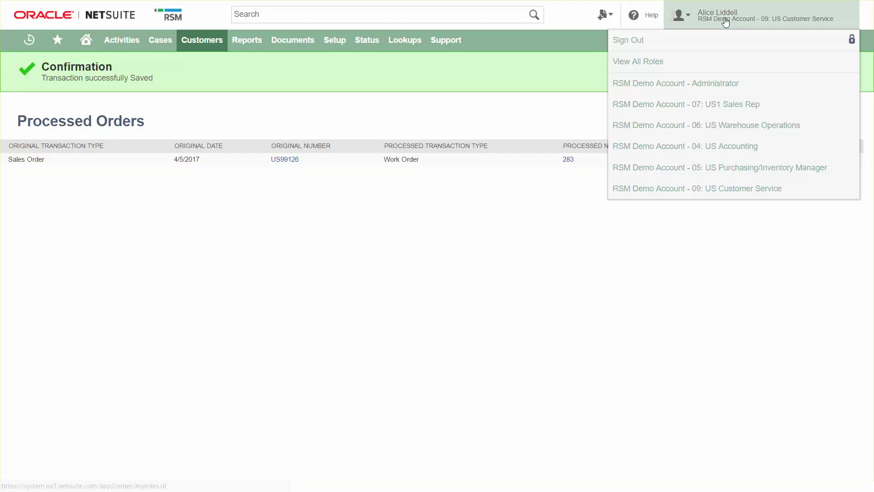
click(725, 169)
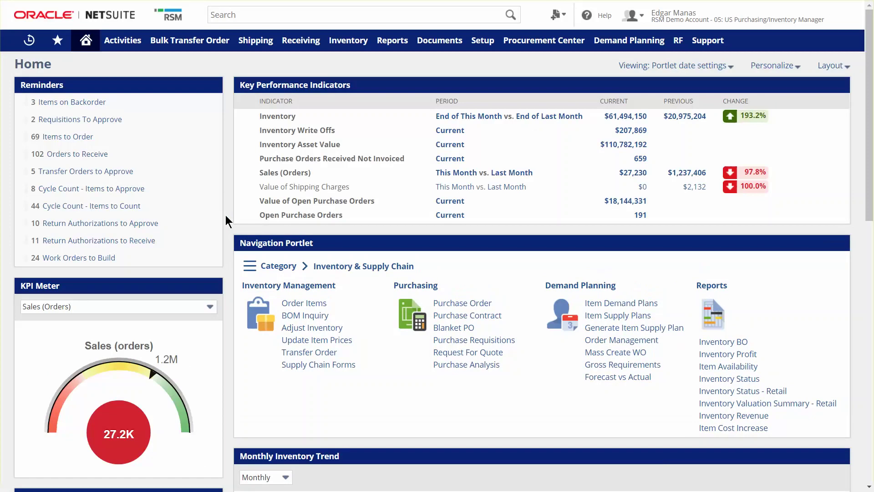
click(87, 260)
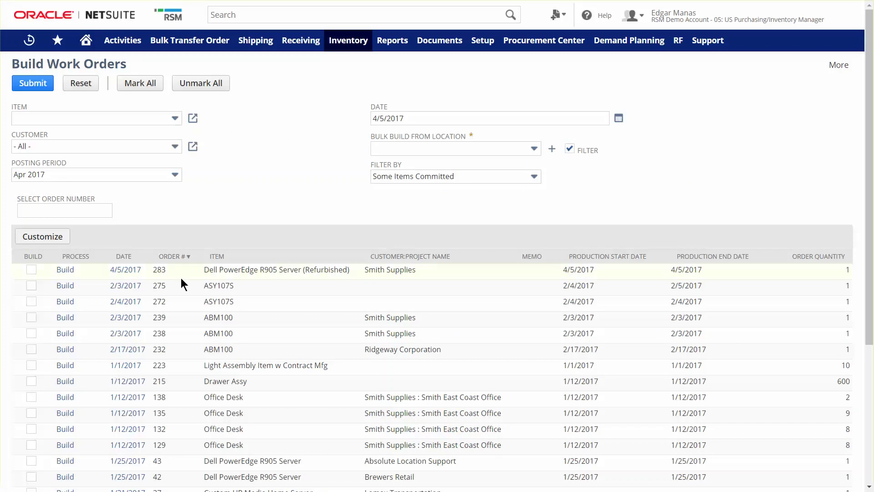
- Open work order 283 and add one Repair Part #1 ($10) as a component
click(124, 270)
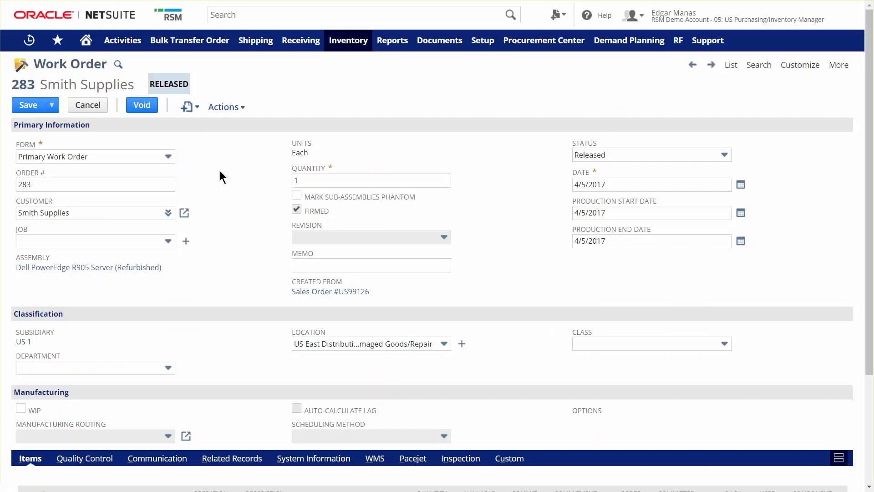
scroll(219, 170, down, 3)
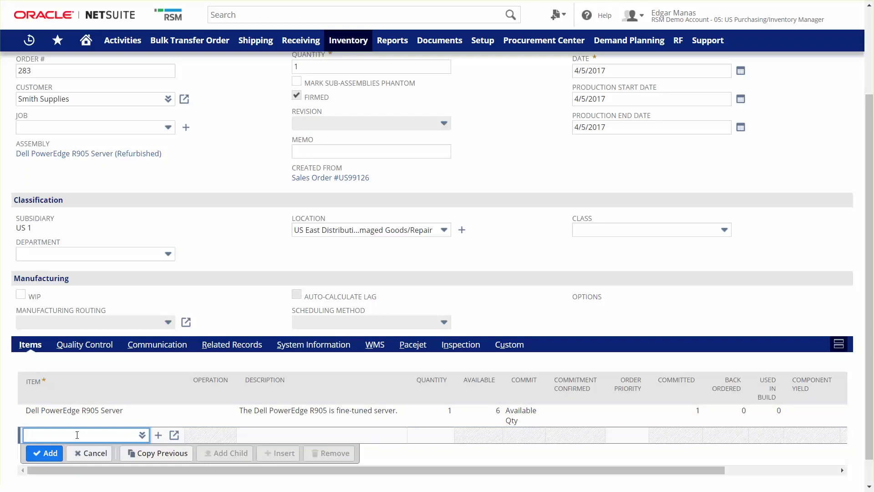
text(repai)
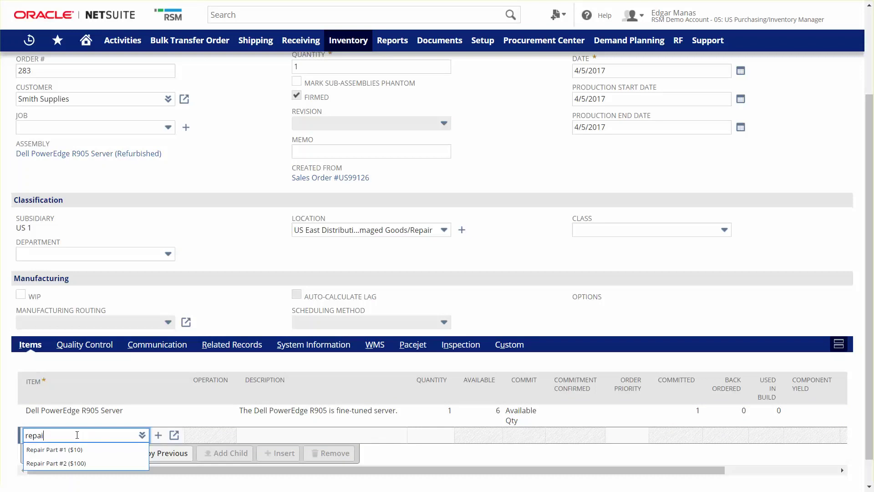
click(69, 449)
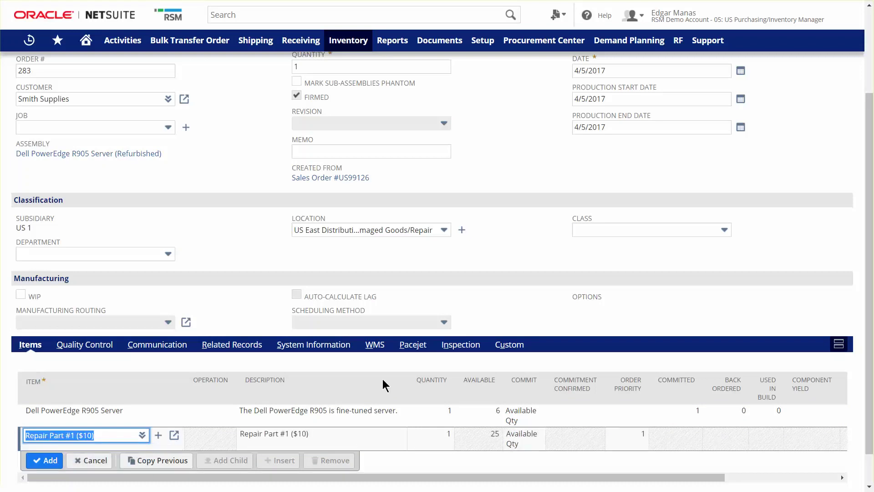
click(50, 462)
- Add Repair Part #2 ($100) with quantity 2 to the work order's items
click(56, 458)
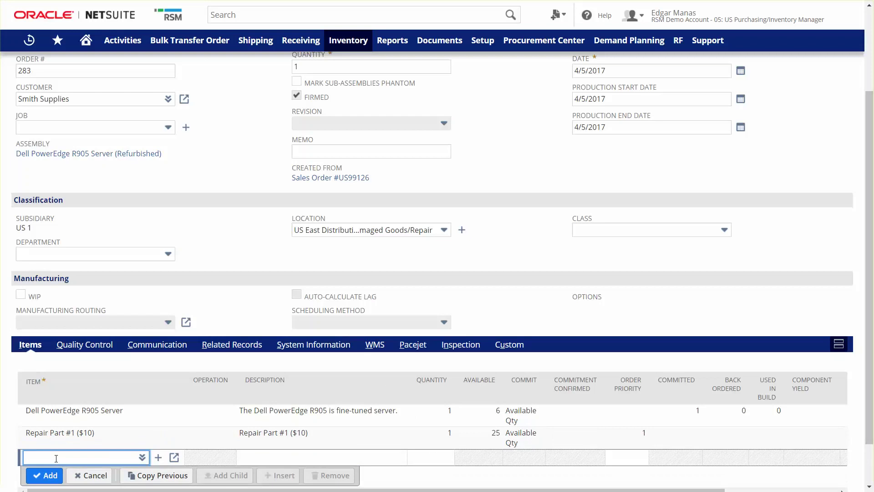
text(repai)
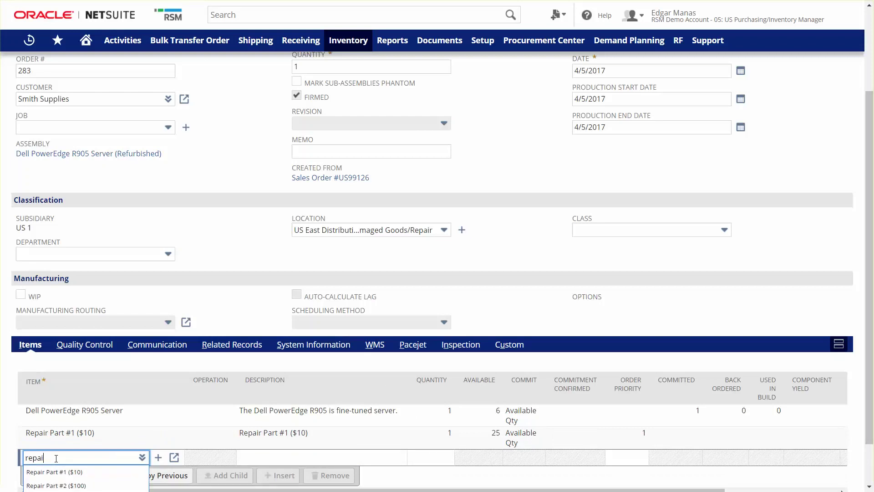
click(85, 485)
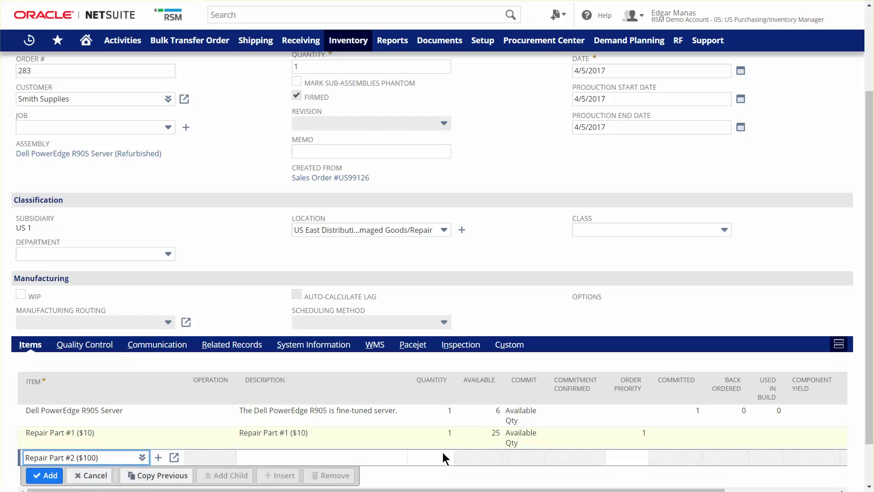
click(440, 458)
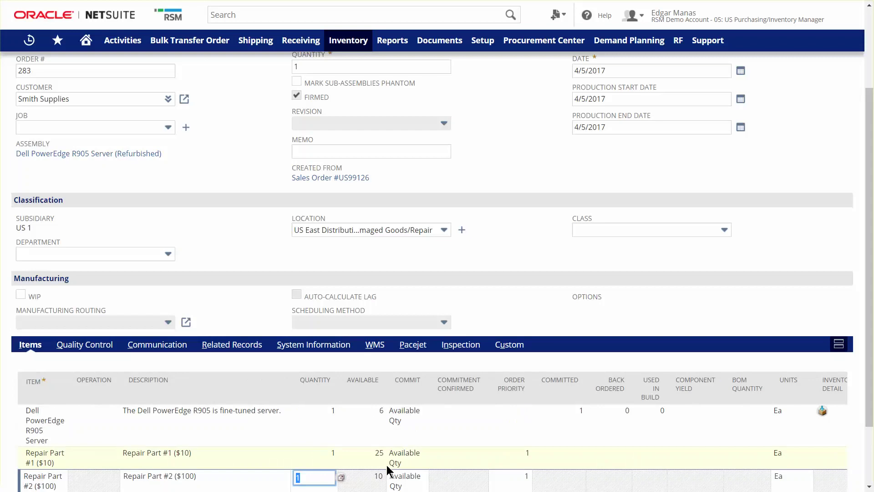
text(2)
key(Return)
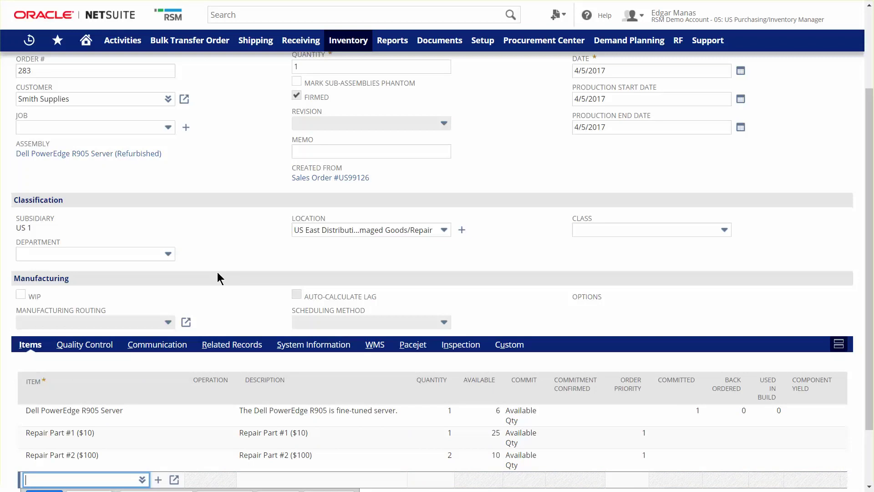
scroll(217, 273, up, 3)
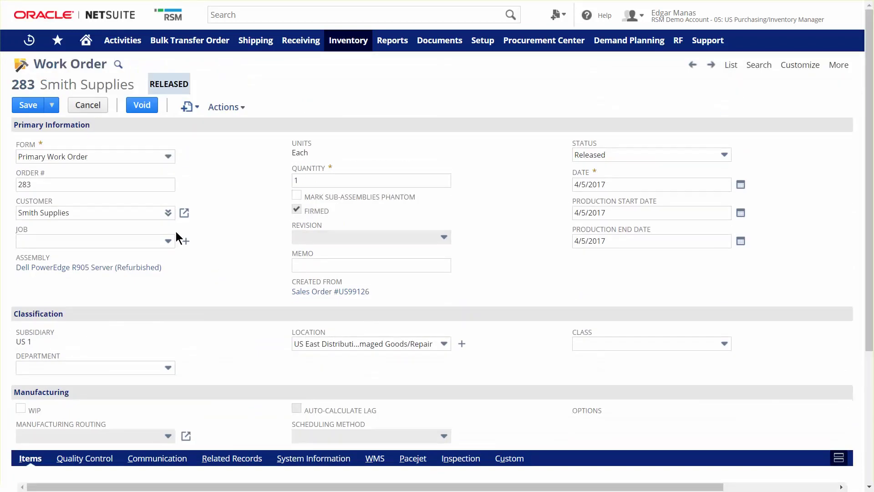
- Save work order 283, save its assembly build, and save the fulfillment for SO US99126 as Shipped
click(28, 105)
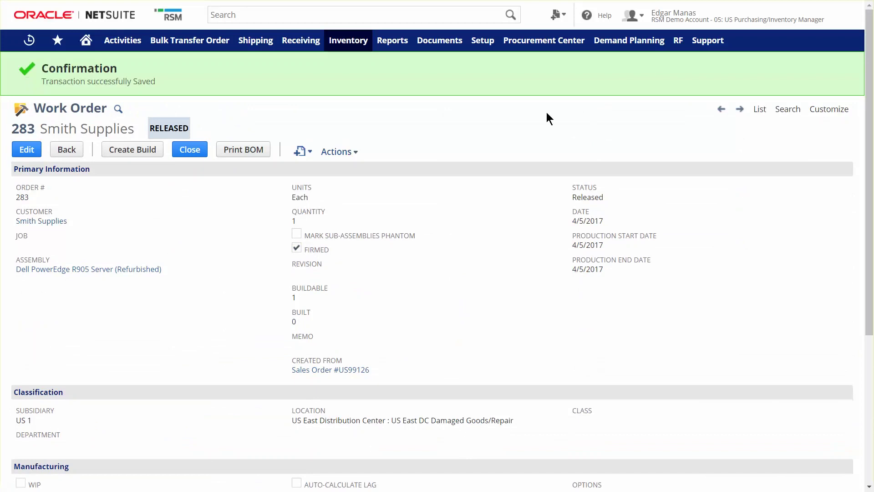
click(129, 155)
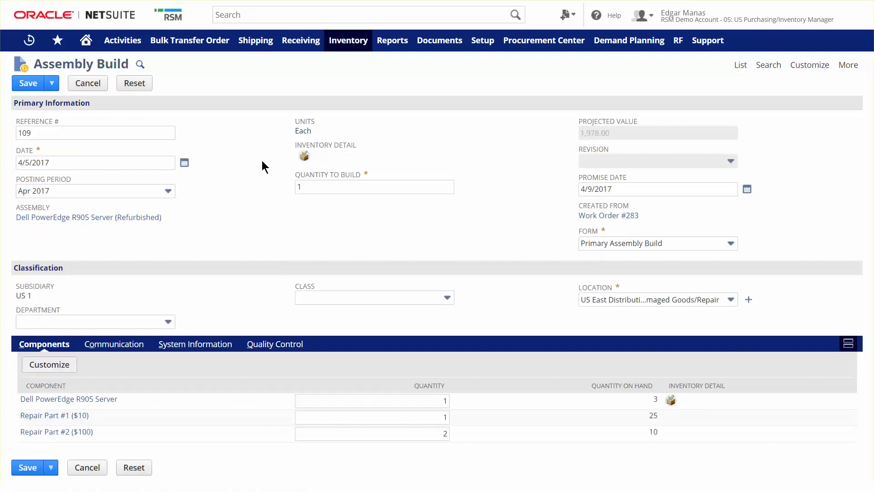
click(29, 83)
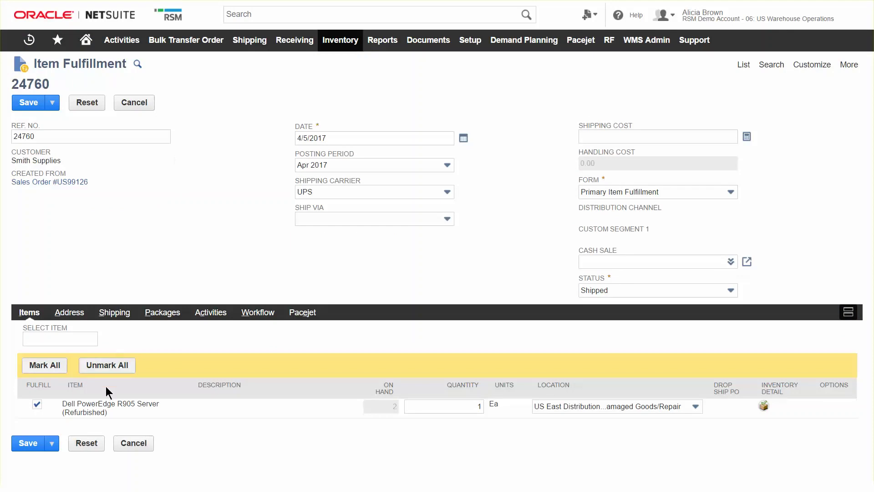
click(29, 103)
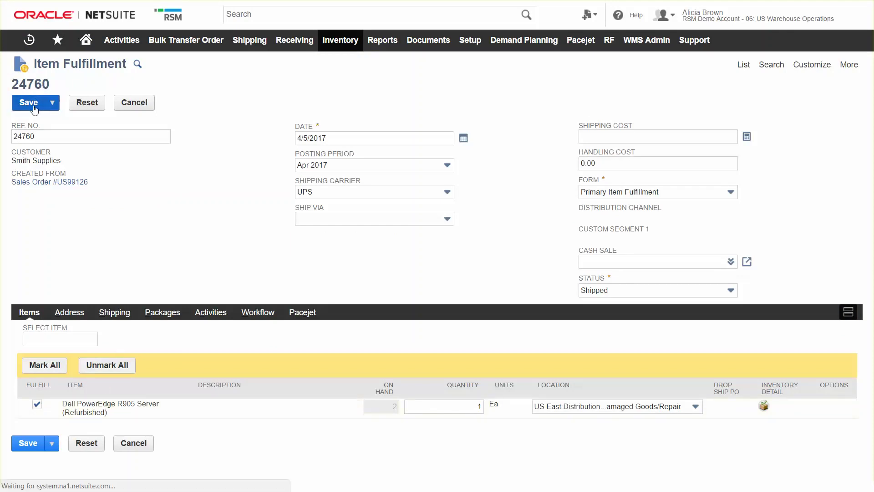